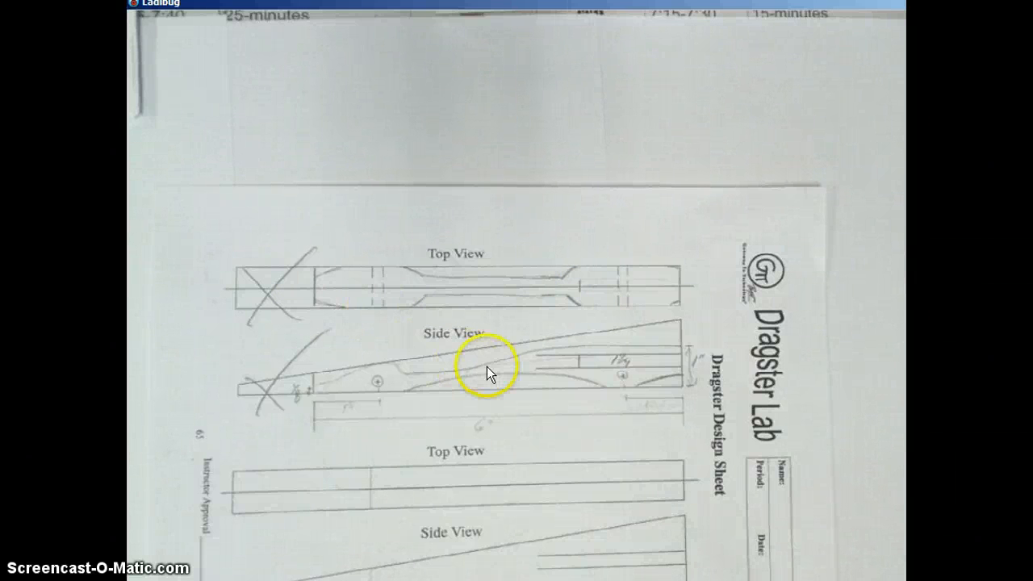
Switch to Autodesk Inventor and start a new 2D sketch on the flat bottom face at the dragster's nose.
{"action": "key", "text": "alt+Tab"}
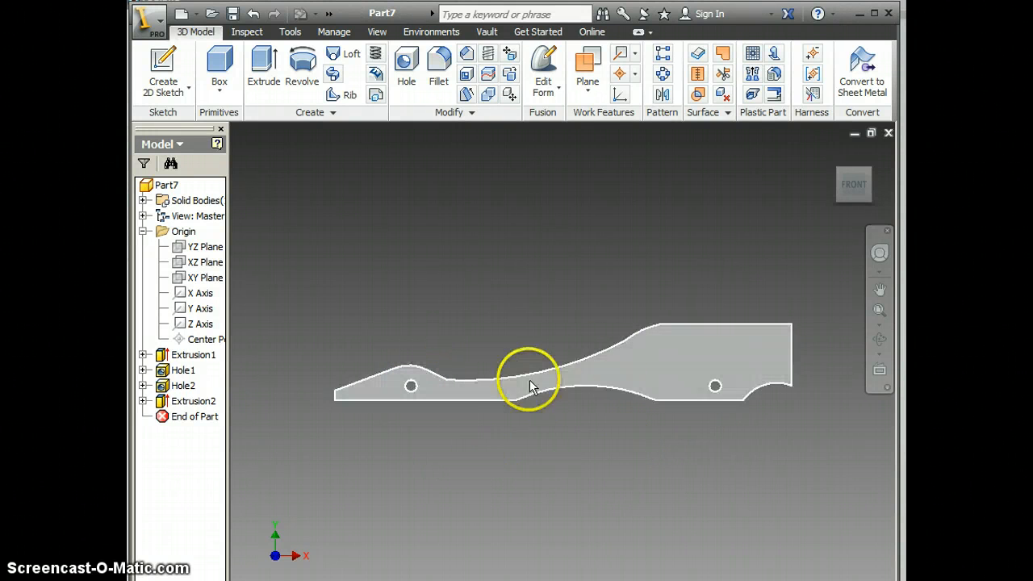
{"action": "left_click", "coordinate": [499, 392]}
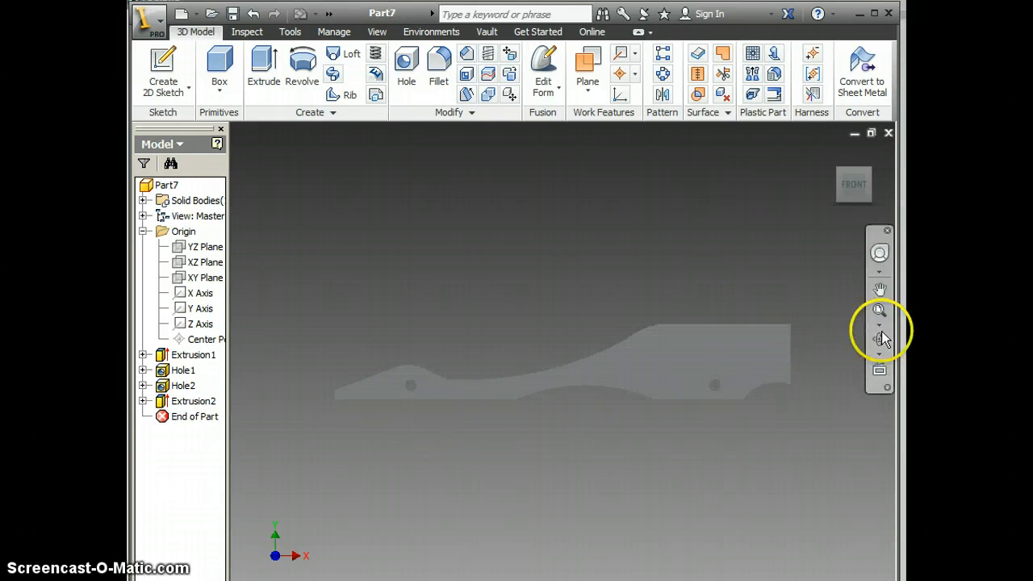
{"action": "left_click", "coordinate": [855, 208]}
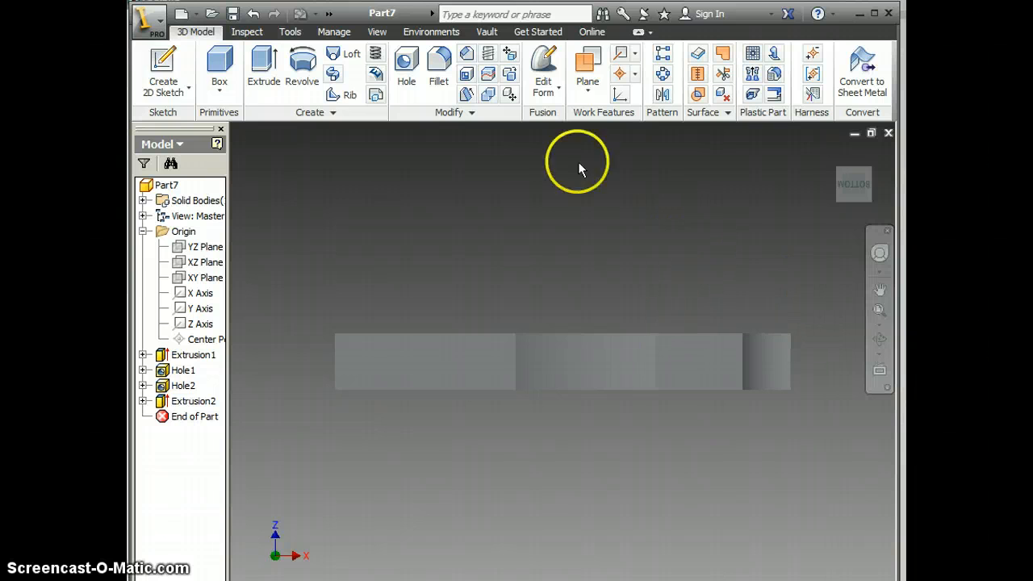
{"action": "left_click", "coordinate": [163, 66]}
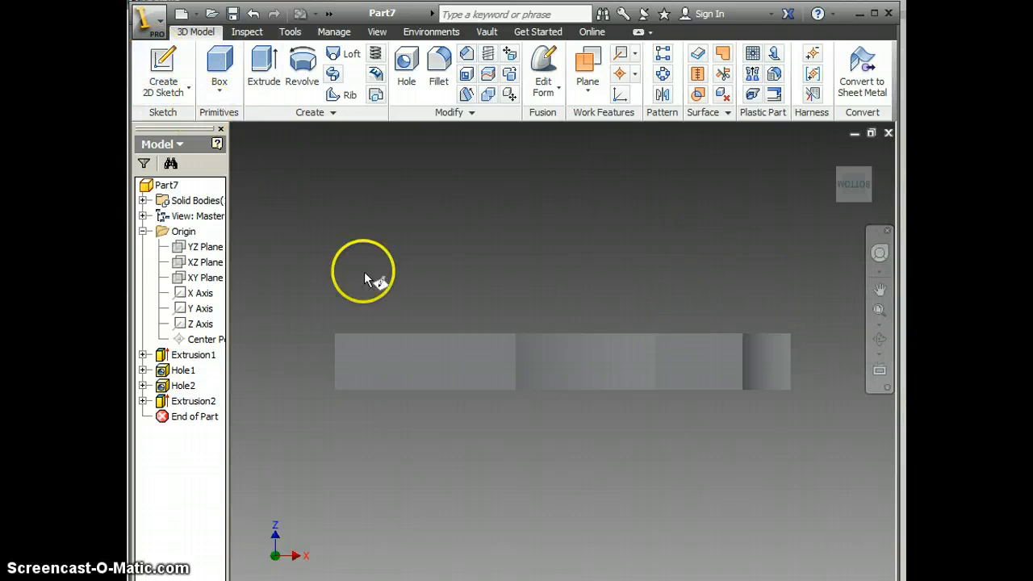
{"action": "left_click", "coordinate": [411, 361]}
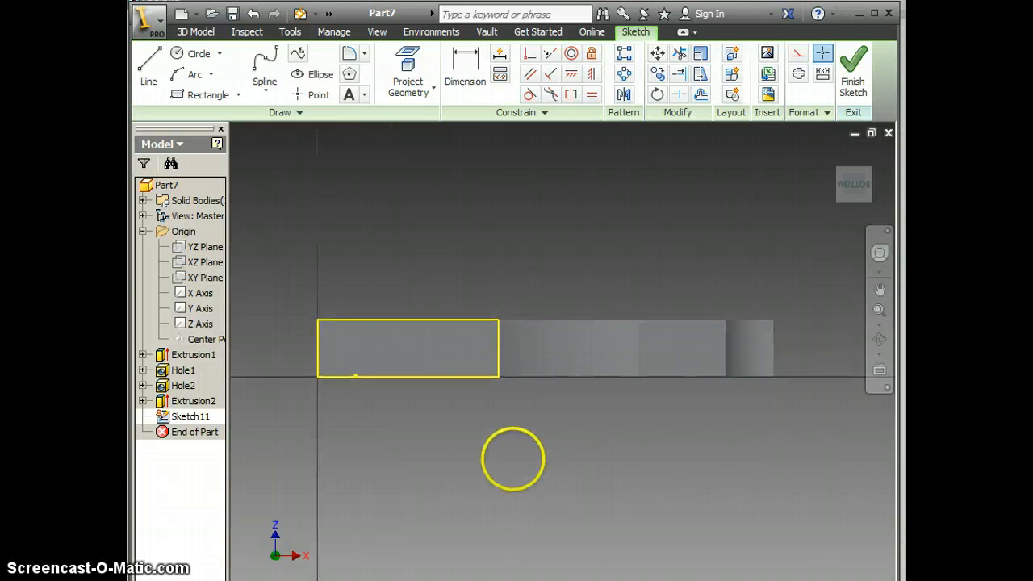
Project the outer and dividing edges of the remaining bottom faces into the sketch, back to the dragster's rear end.
{"action": "left_click", "coordinate": [409, 69]}
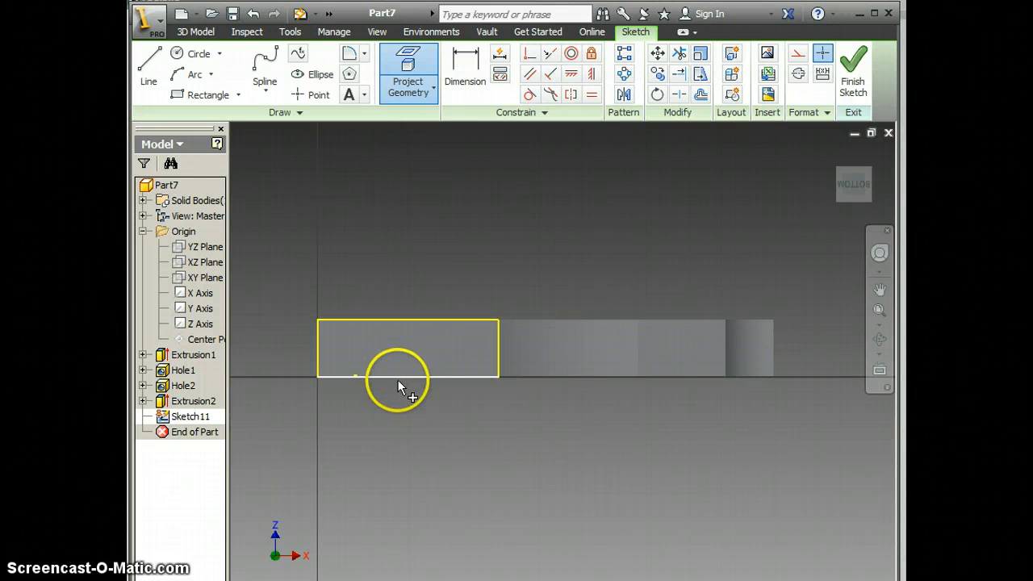
{"action": "left_click", "coordinate": [494, 351]}
{"action": "left_click", "coordinate": [526, 328]}
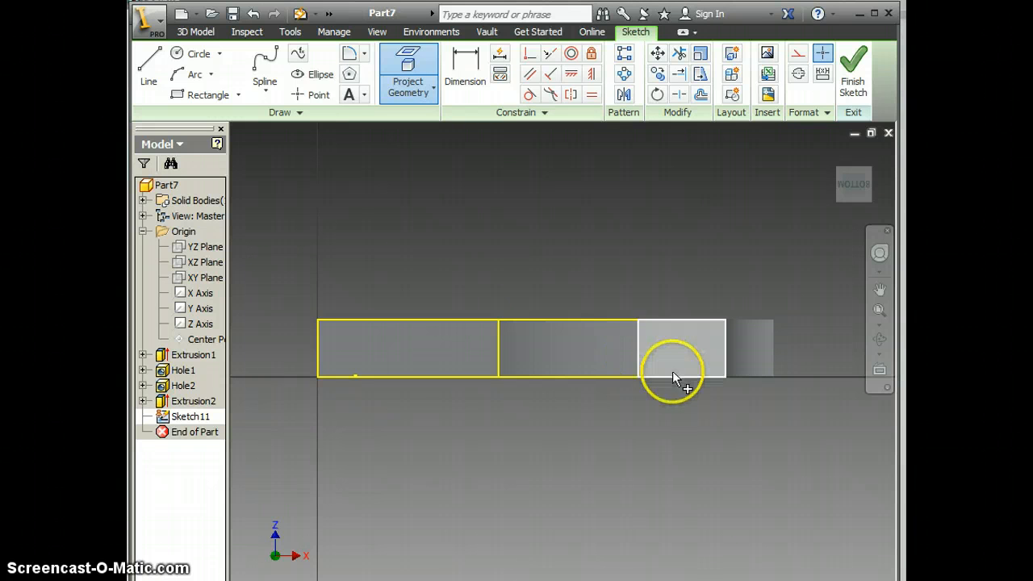
{"action": "left_click", "coordinate": [682, 324]}
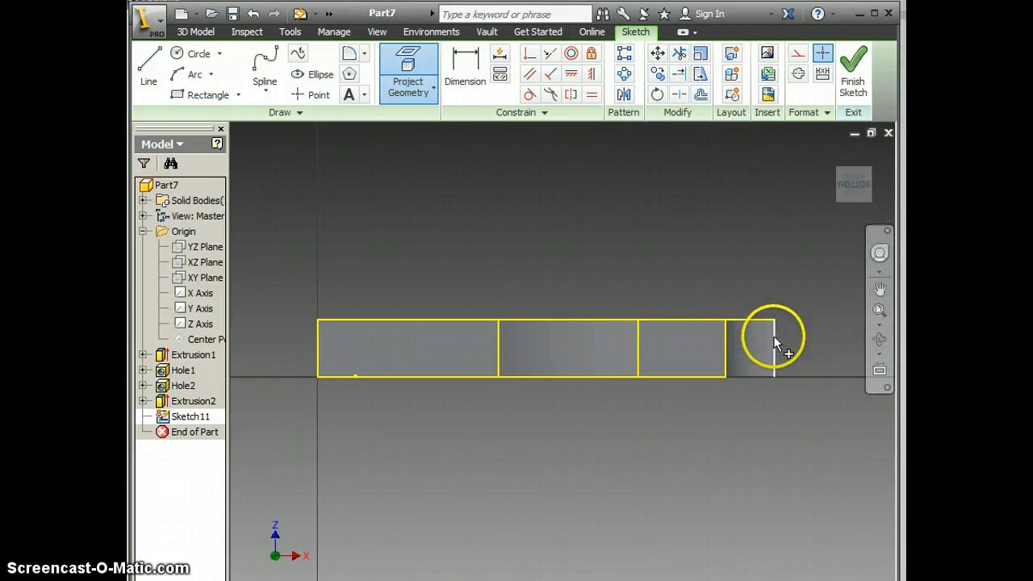
{"action": "left_click", "coordinate": [761, 356]}
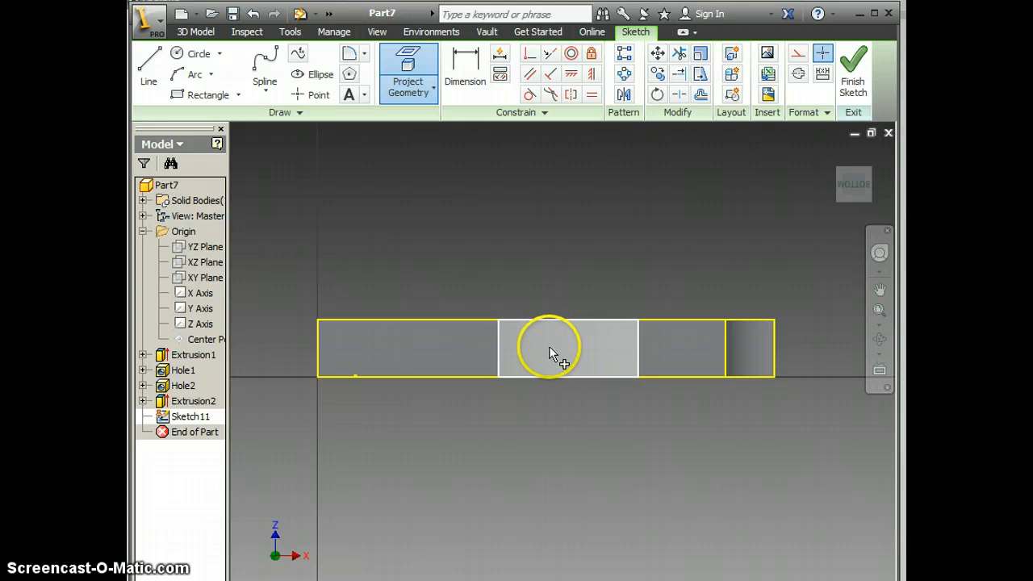
{"action": "left_click", "coordinate": [395, 351]}
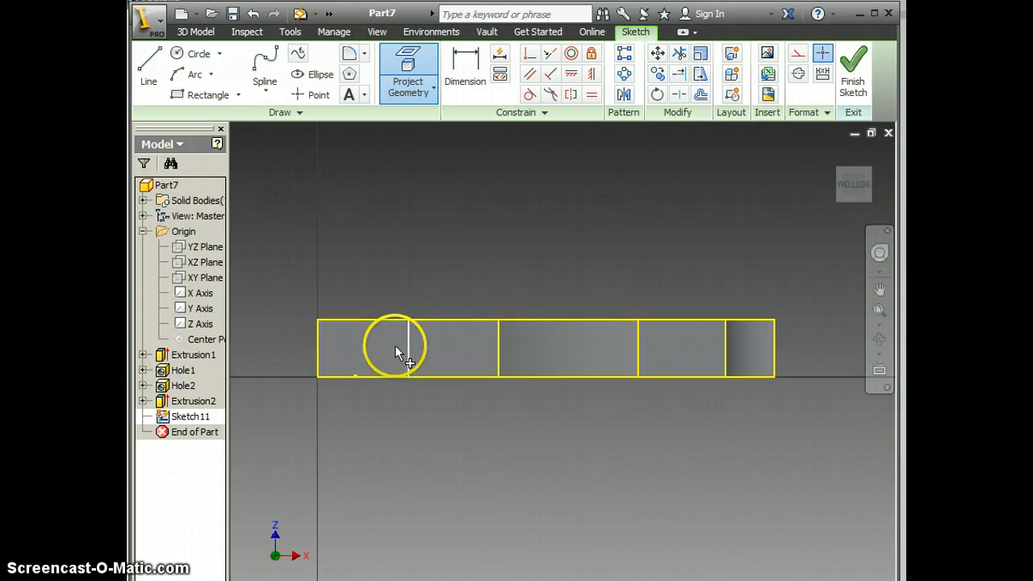
Change the visual style to Wireframe with Hidden Edges and return to the sketch tools.
{"action": "left_click", "coordinate": [376, 32]}
{"action": "left_click", "coordinate": [307, 88]}
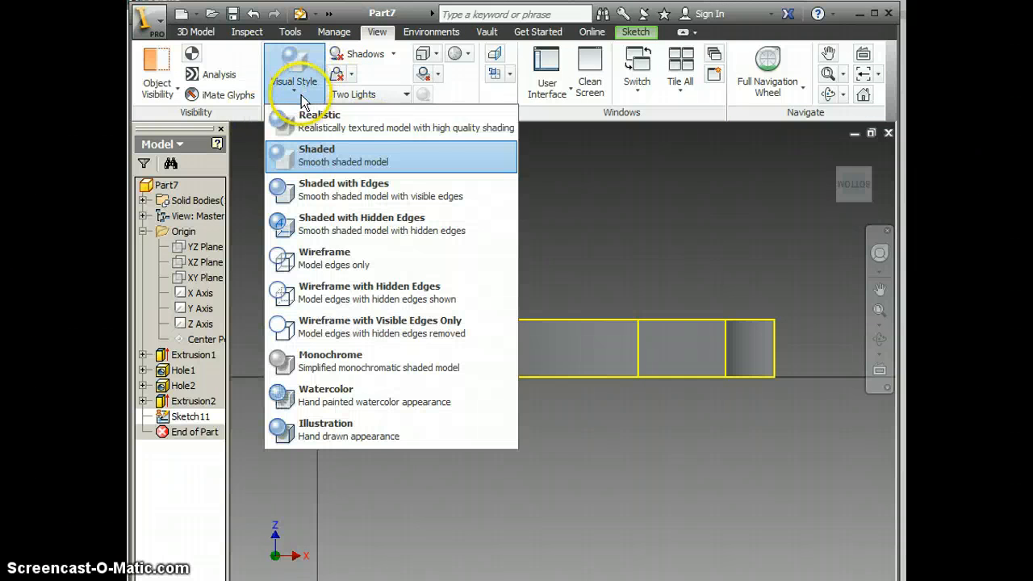
{"action": "left_click", "coordinate": [367, 292]}
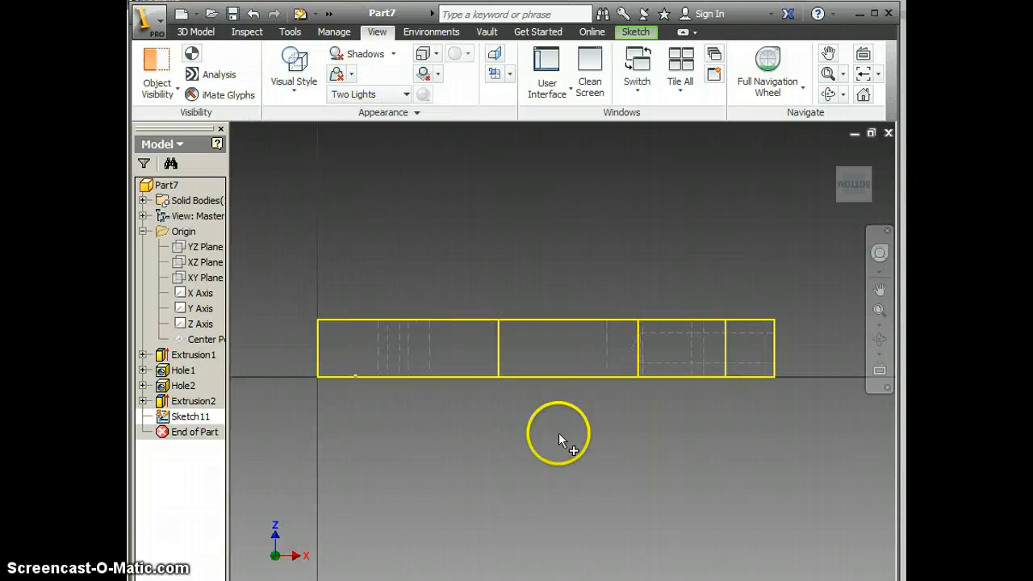
{"action": "left_click", "coordinate": [195, 31]}
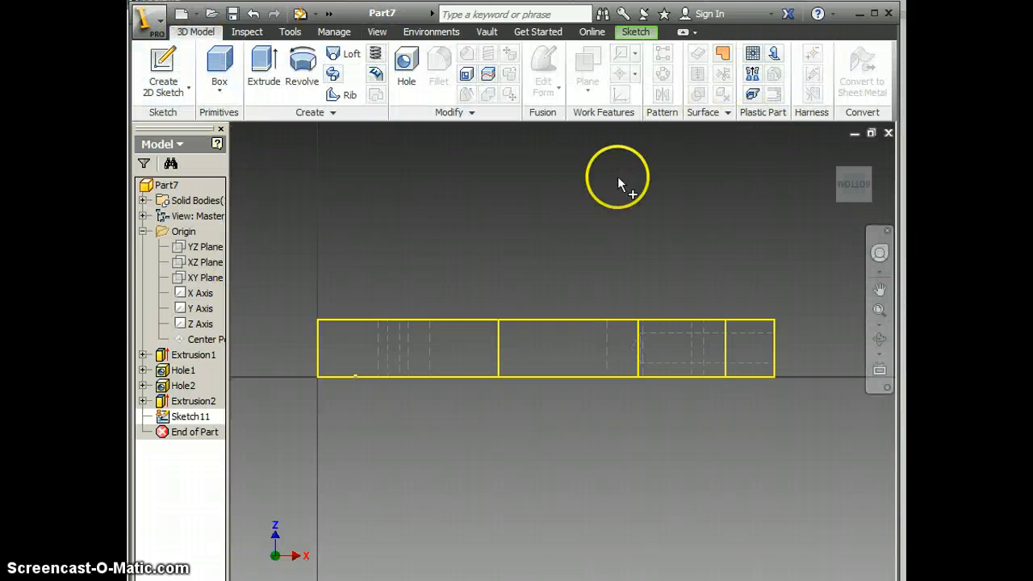
{"action": "left_click", "coordinate": [635, 31]}
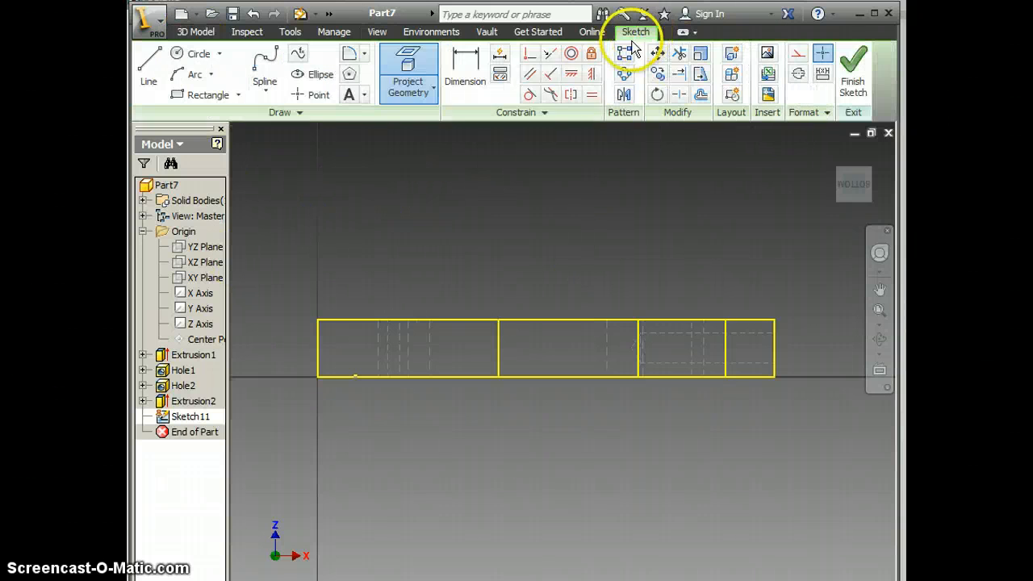
Project the hidden cross edges of the body's upper profile, around the front hump and ahead of the rear section, into the sketch.
{"action": "left_click", "coordinate": [409, 71]}
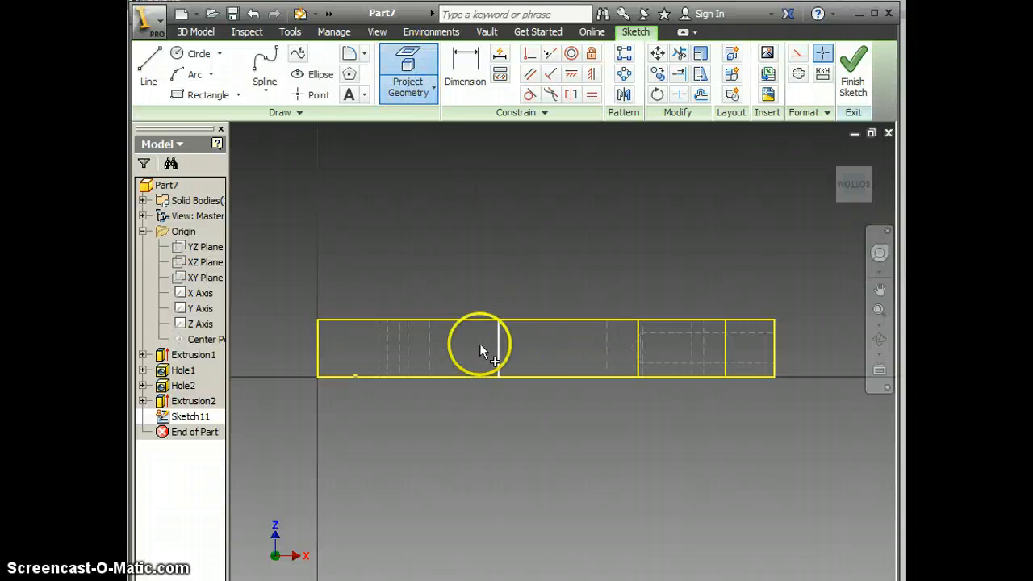
{"action": "left_click", "coordinate": [431, 346]}
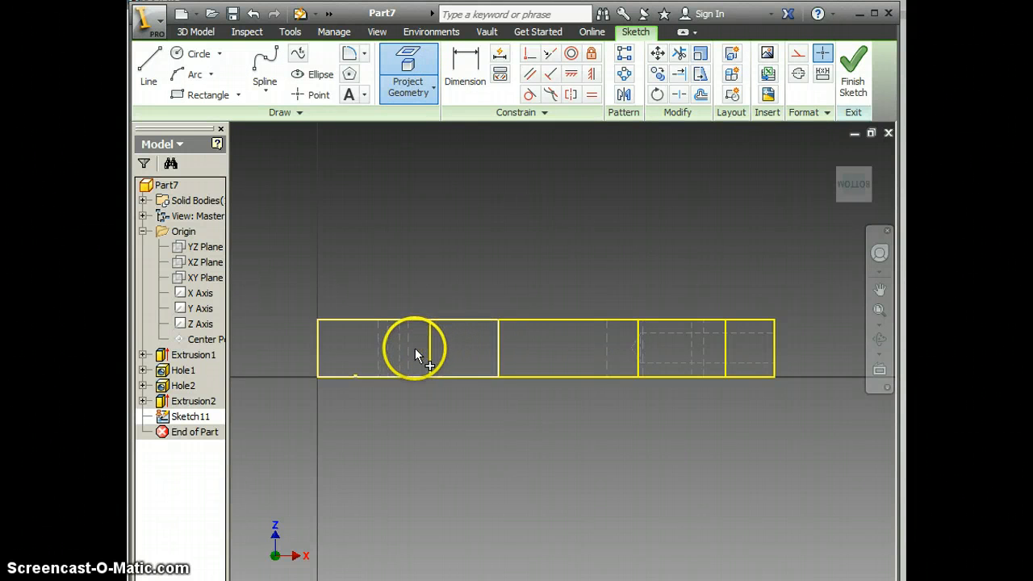
{"action": "left_click", "coordinate": [409, 349]}
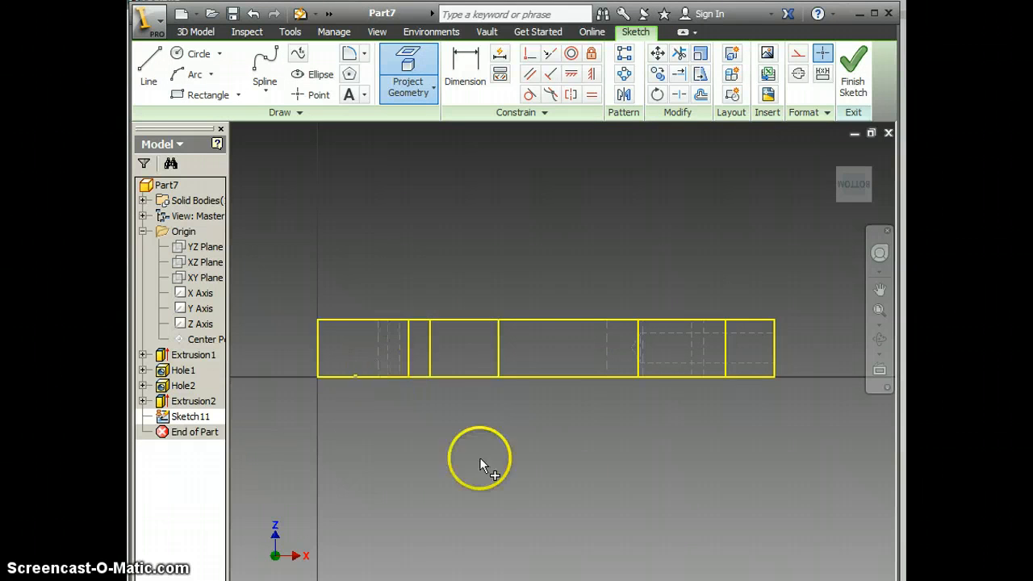
{"action": "left_click", "coordinate": [606, 364]}
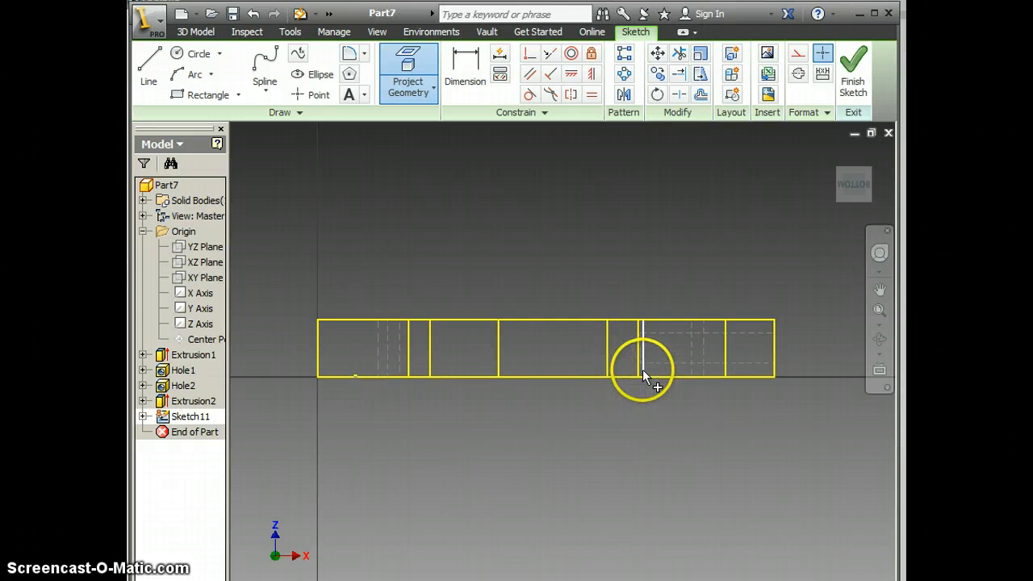
{"action": "left_click", "coordinate": [643, 369]}
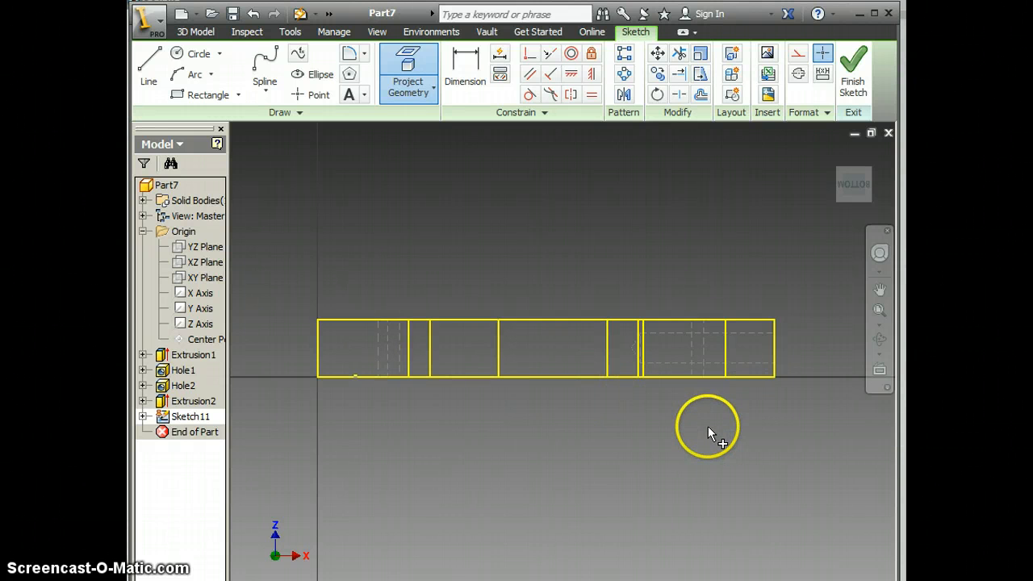
{"action": "left_click", "coordinate": [377, 346]}
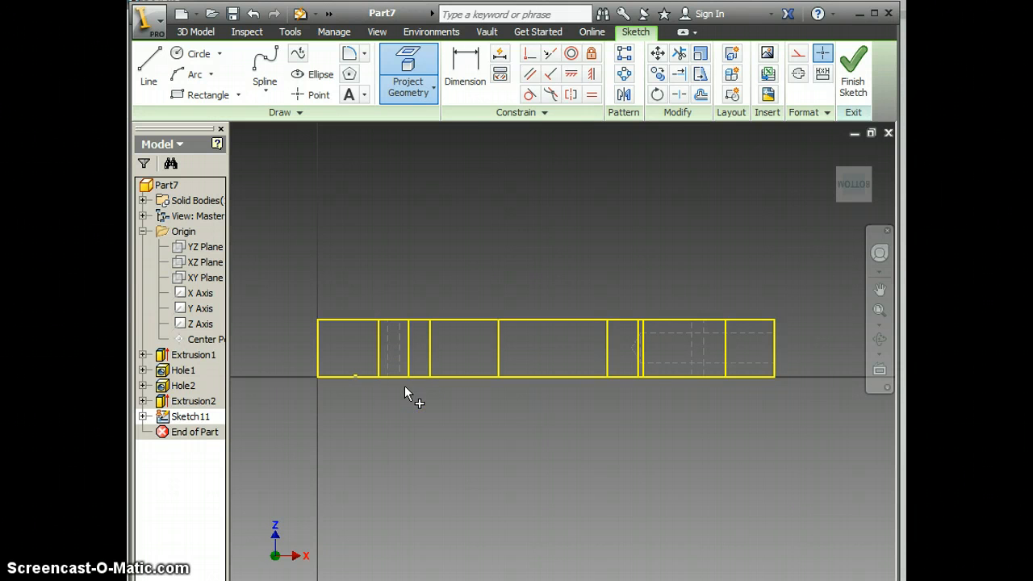
Draw a rectangle over the body's full projected outline, from the origin corner to the opposite rear corner.
{"action": "left_click", "coordinate": [184, 96]}
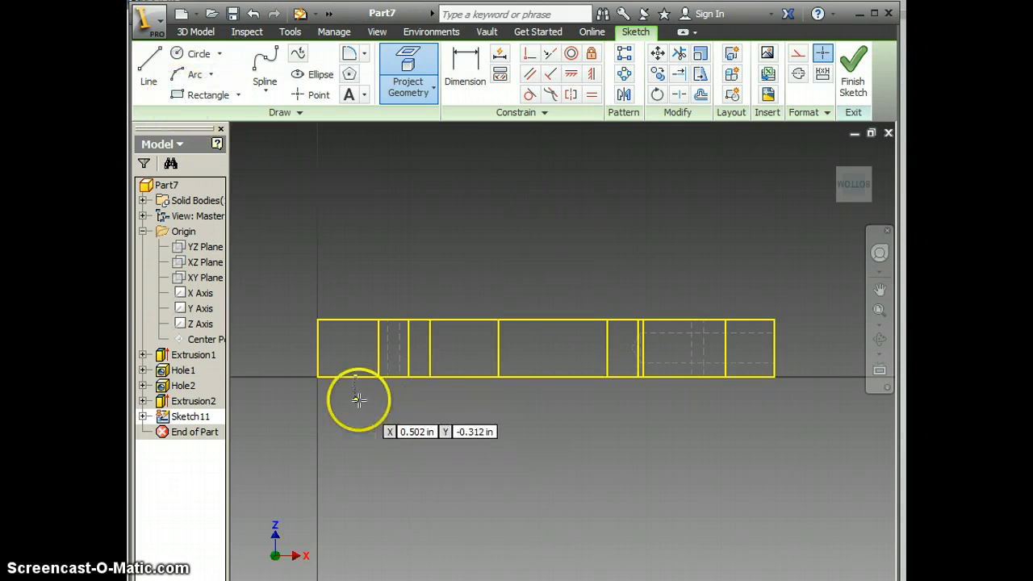
{"action": "left_click", "coordinate": [318, 376]}
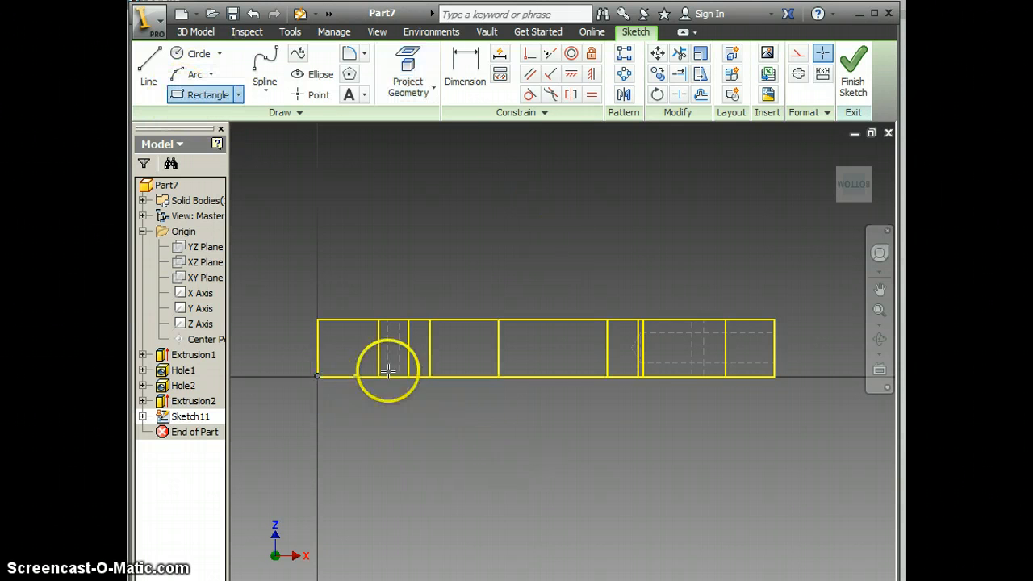
{"action": "left_click", "coordinate": [774, 320]}
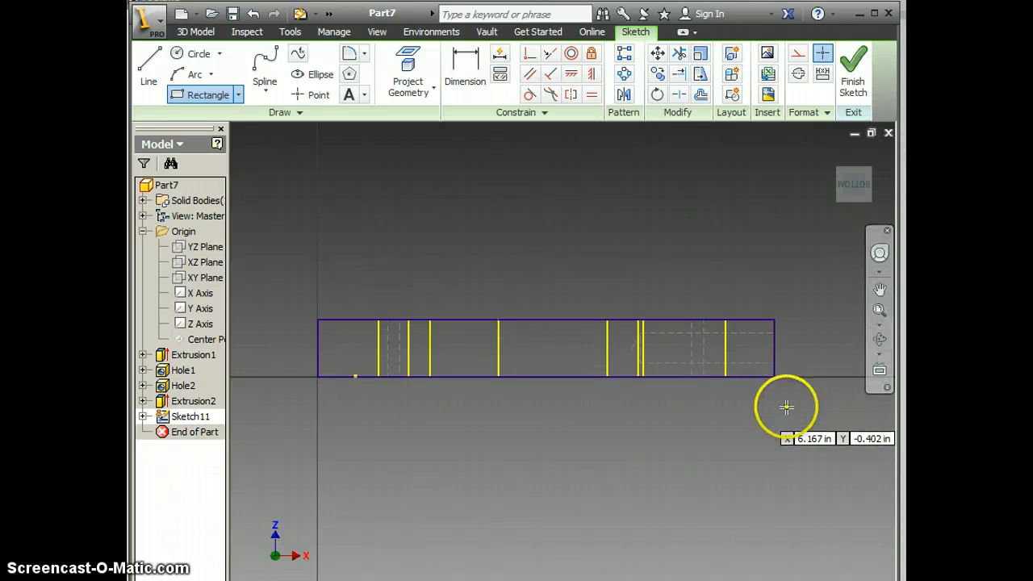
Draw a horizontal centerline along the full length of the rectangle, between the midpoints of its two short sides.
{"action": "left_click", "coordinate": [149, 70]}
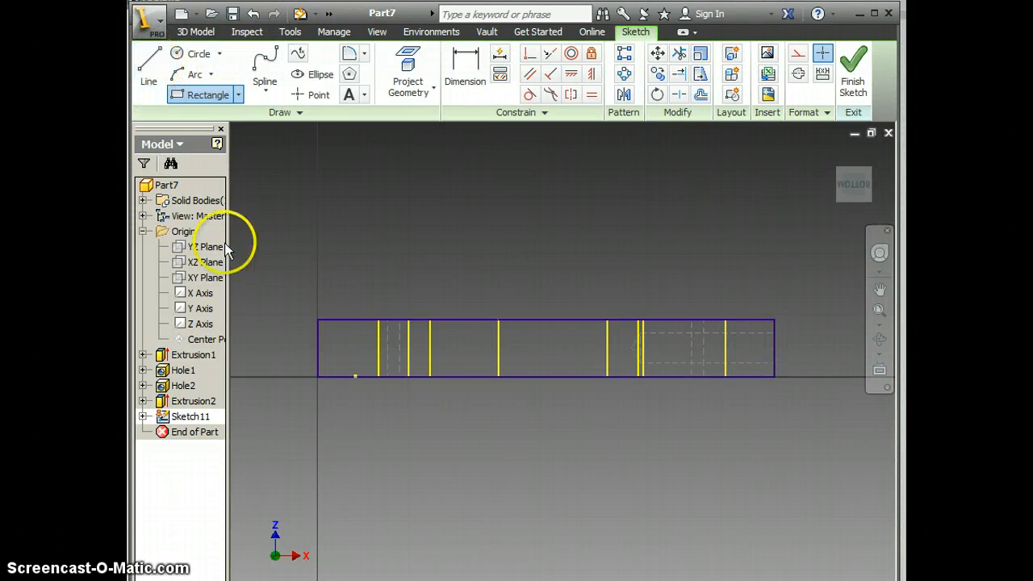
{"action": "left_click", "coordinate": [317, 346]}
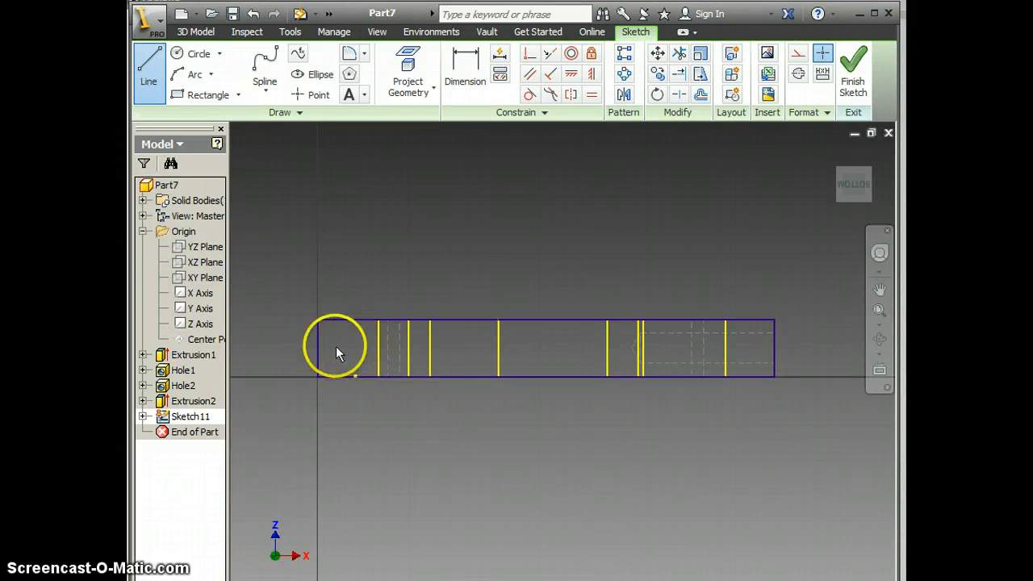
{"action": "left_click", "coordinate": [150, 70]}
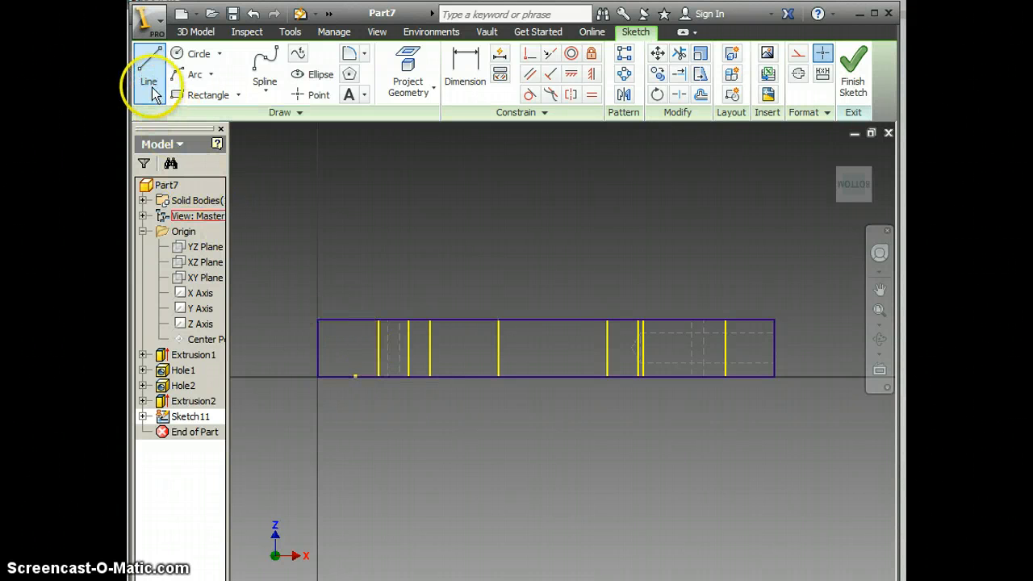
{"action": "left_click", "coordinate": [317, 347]}
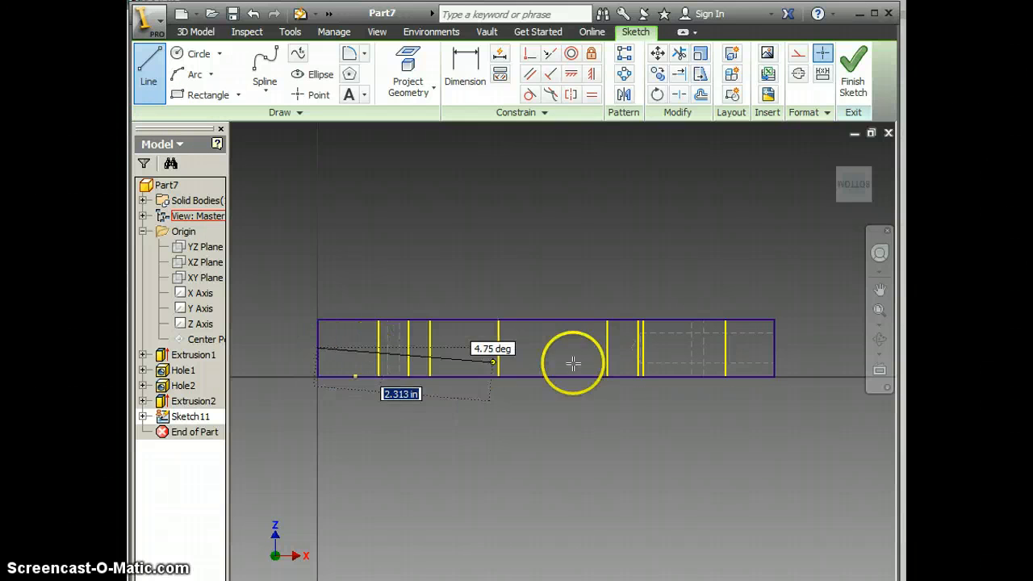
{"action": "left_click", "coordinate": [772, 347]}
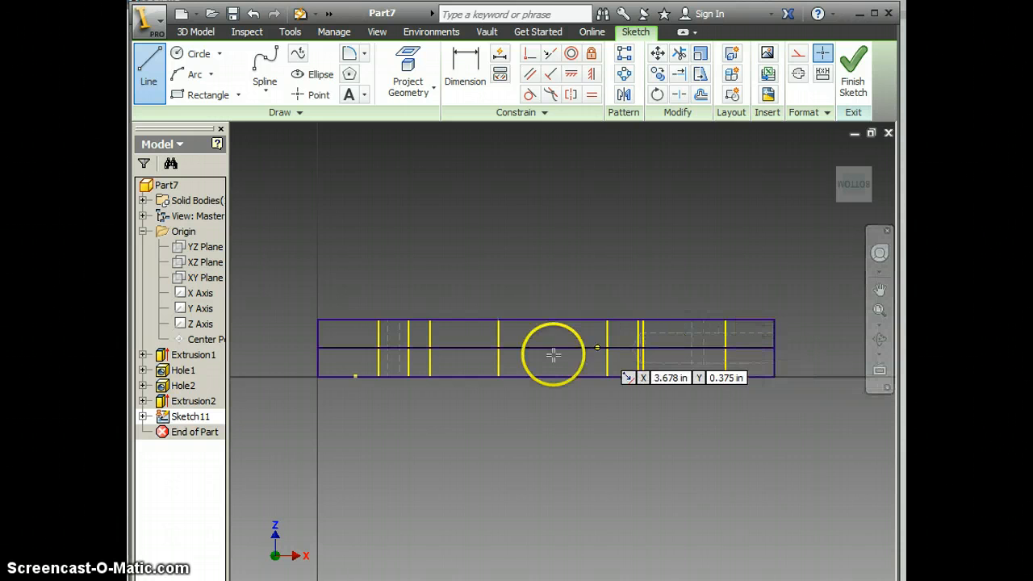
Draw a full-length line parallel to and below the centerline, and dimension it 0.125 in from the centerline.
{"action": "left_click", "coordinate": [317, 361]}
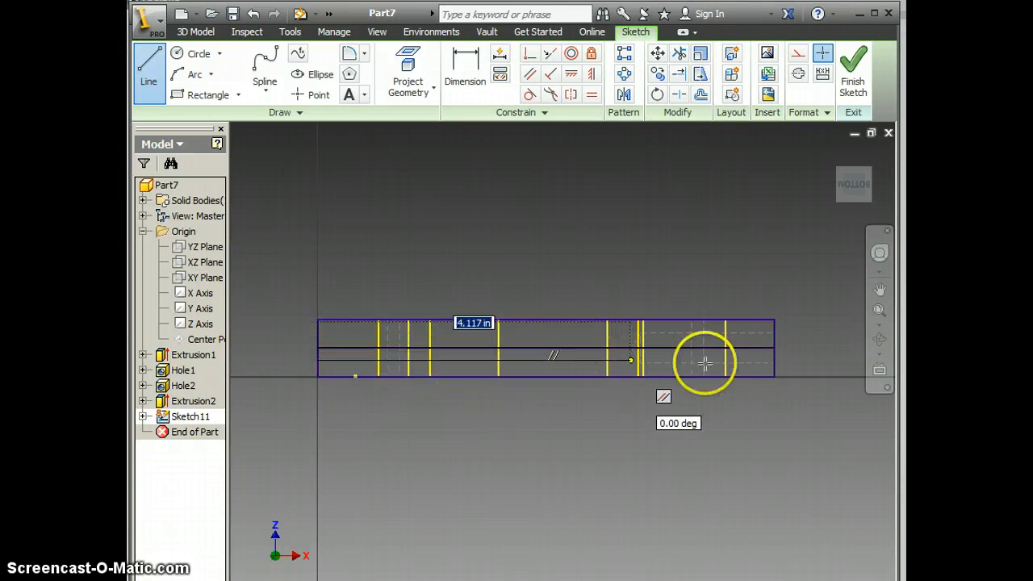
{"action": "left_click", "coordinate": [774, 362]}
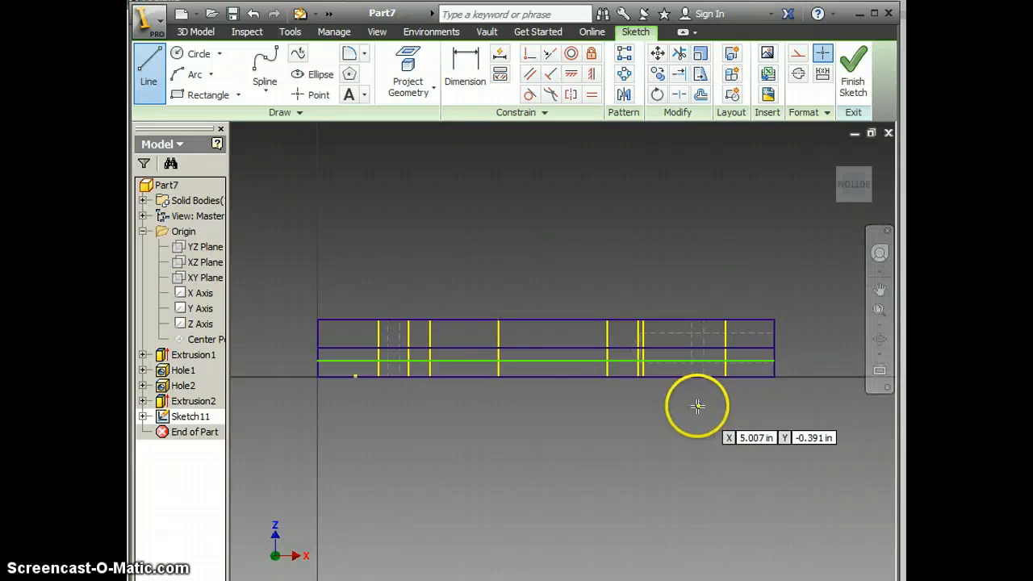
{"action": "key", "text": "d"}
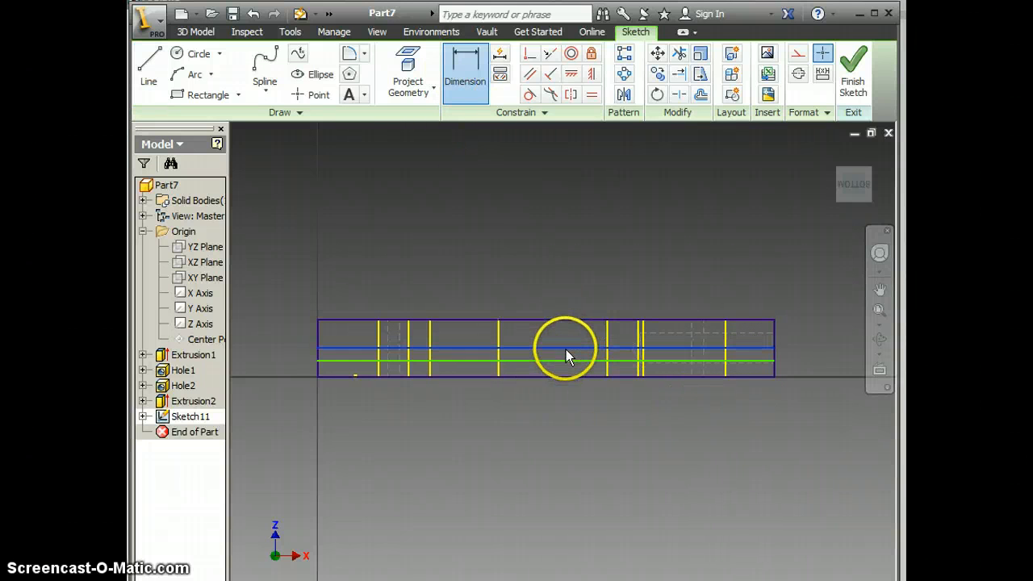
{"action": "left_click", "coordinate": [571, 363]}
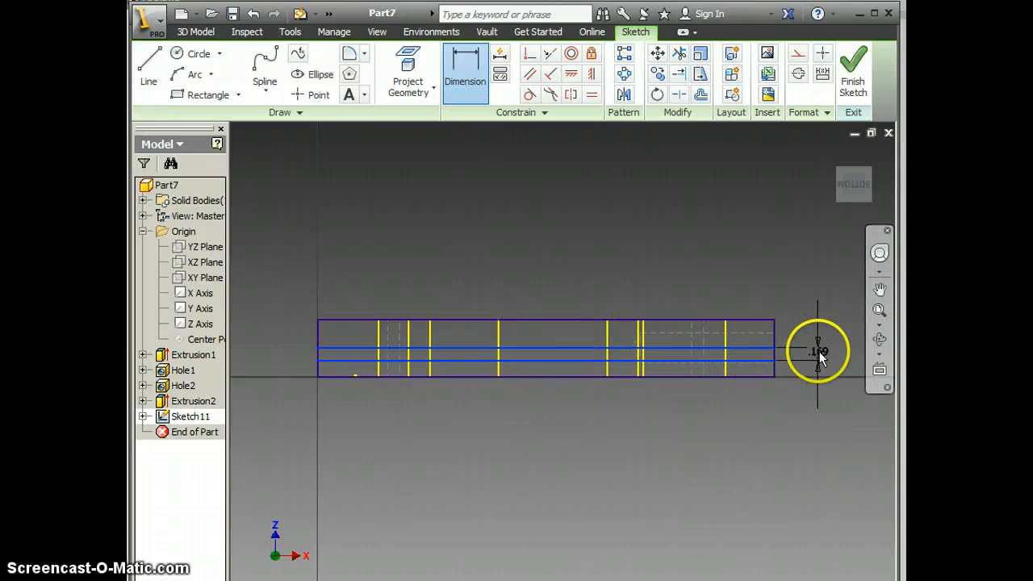
{"action": "left_click", "coordinate": [819, 359]}
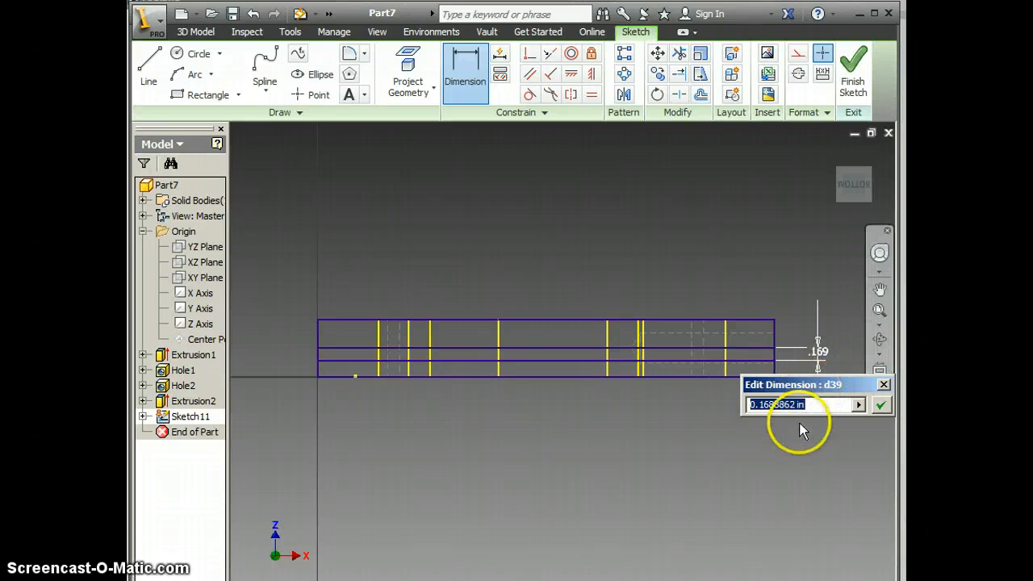
{"action": "type", "text": ".125"}
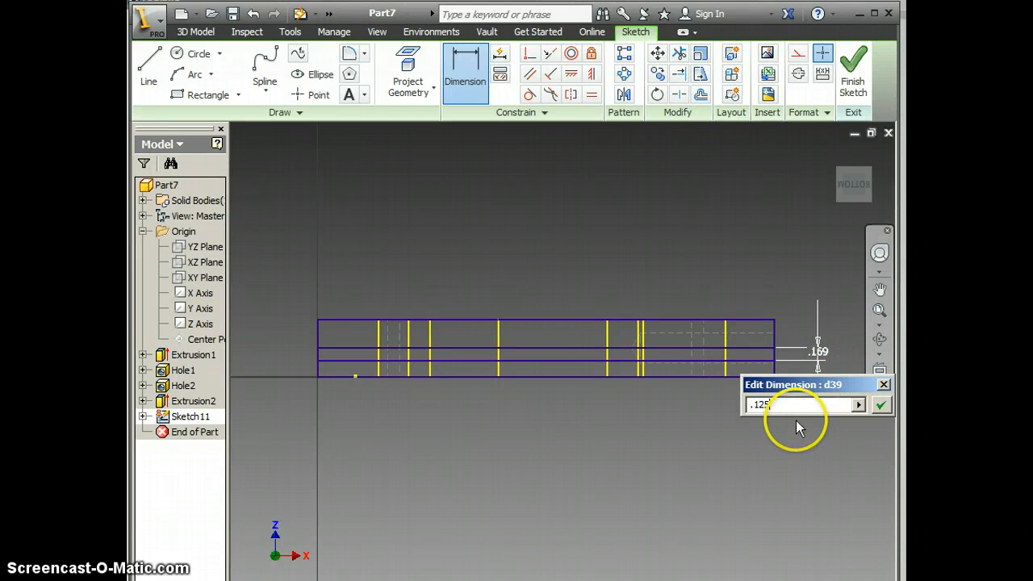
{"action": "key", "text": "Return"}
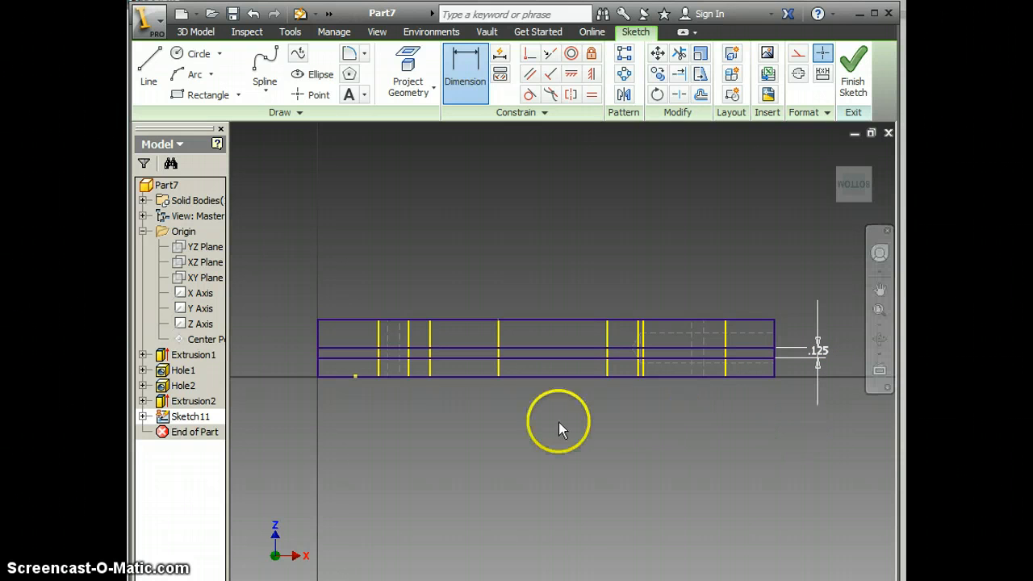
Draw a three-point arc of about 3.1 in radius from the short front edge to the rectangle's lower edge, ahead of the first cross edge.
{"action": "left_click", "coordinate": [487, 356]}
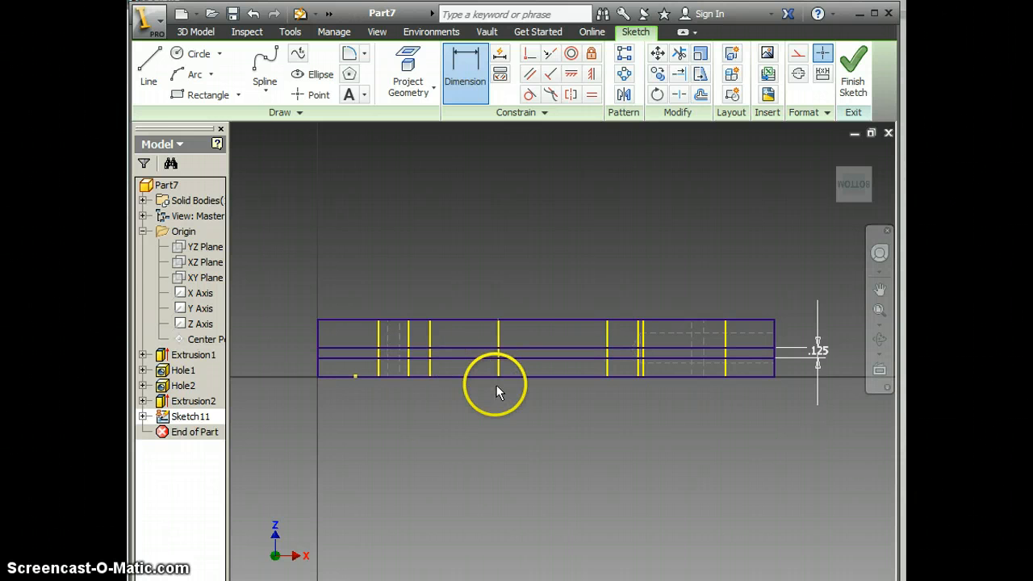
{"action": "left_click", "coordinate": [149, 70]}
{"action": "key", "text": "a"}
{"action": "scroll", "coordinate": [323, 385], "scroll_direction": "down", "scroll_amount": 3}
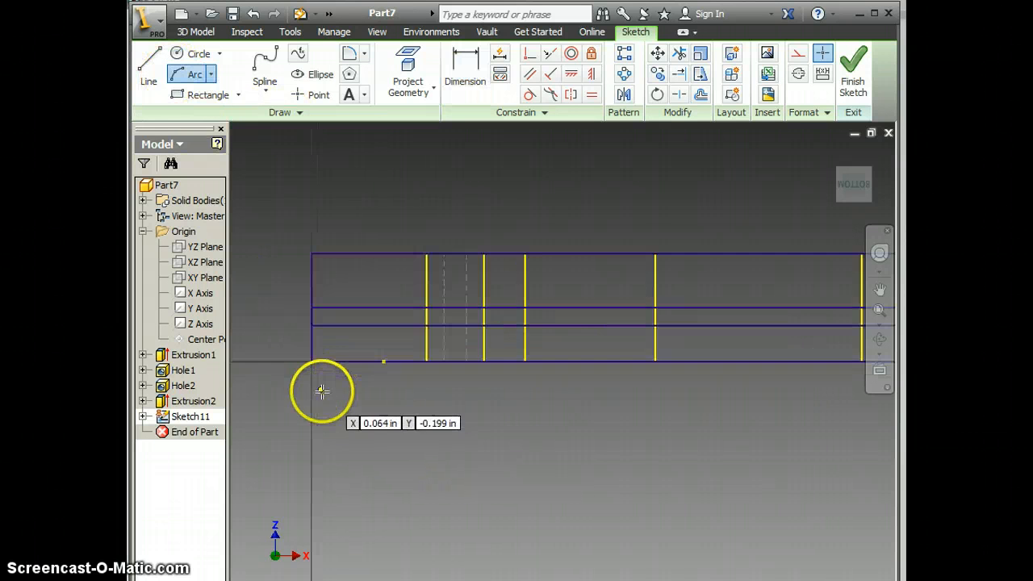
{"action": "left_click", "coordinate": [313, 337]}
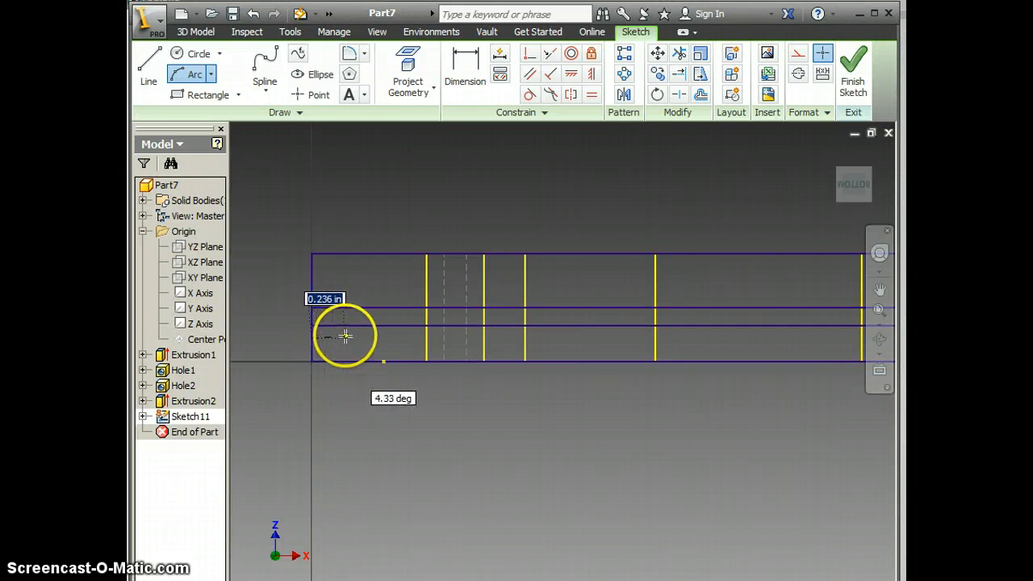
{"action": "left_click", "coordinate": [385, 352]}
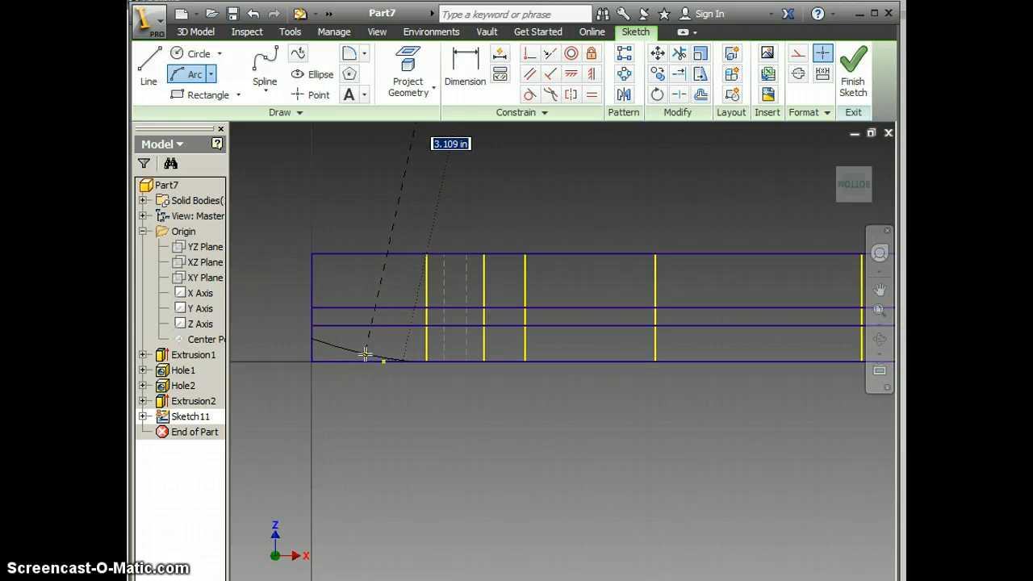
{"action": "left_click", "coordinate": [365, 353]}
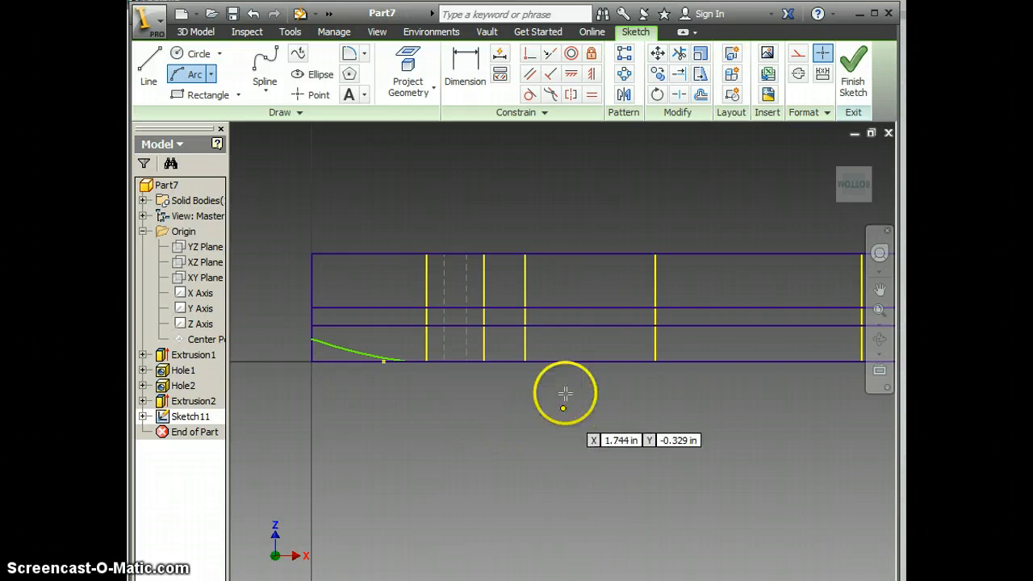
Draw a three-point arc of about 1 in radius from the lower edge, just behind the second cross edge, up to the offset line.
{"action": "left_click", "coordinate": [494, 361]}
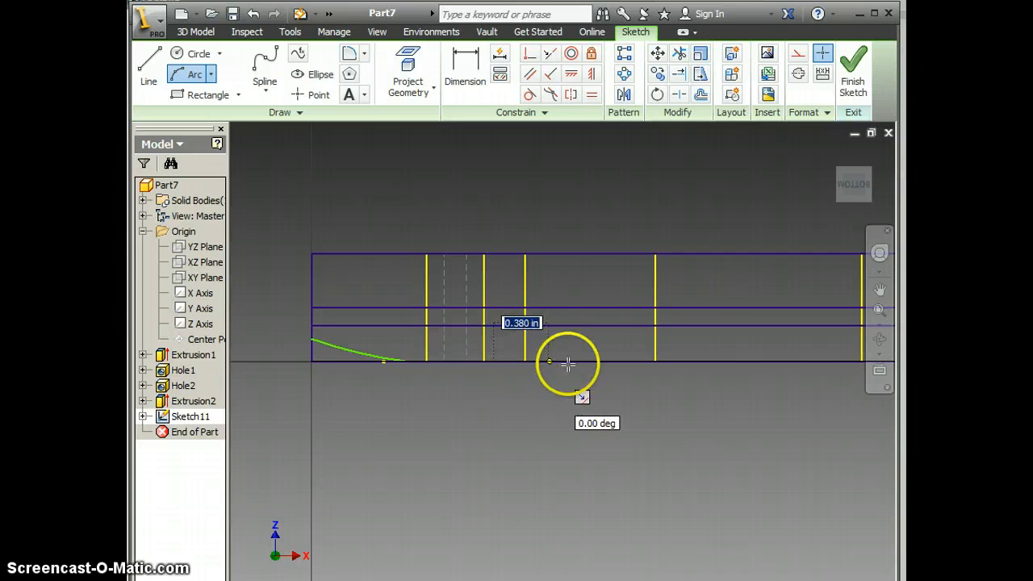
{"action": "left_click", "coordinate": [585, 327]}
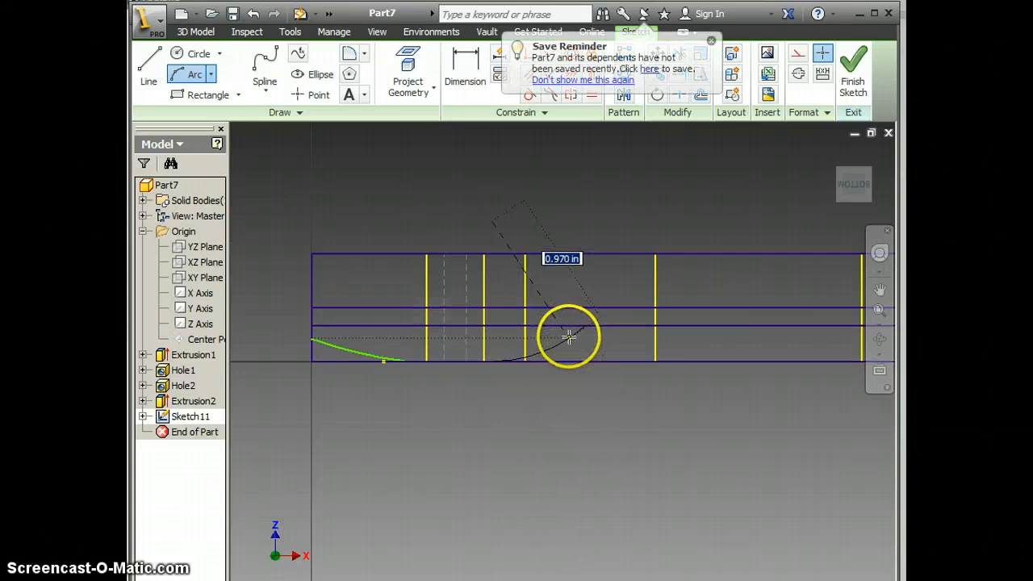
{"action": "left_click", "coordinate": [568, 339]}
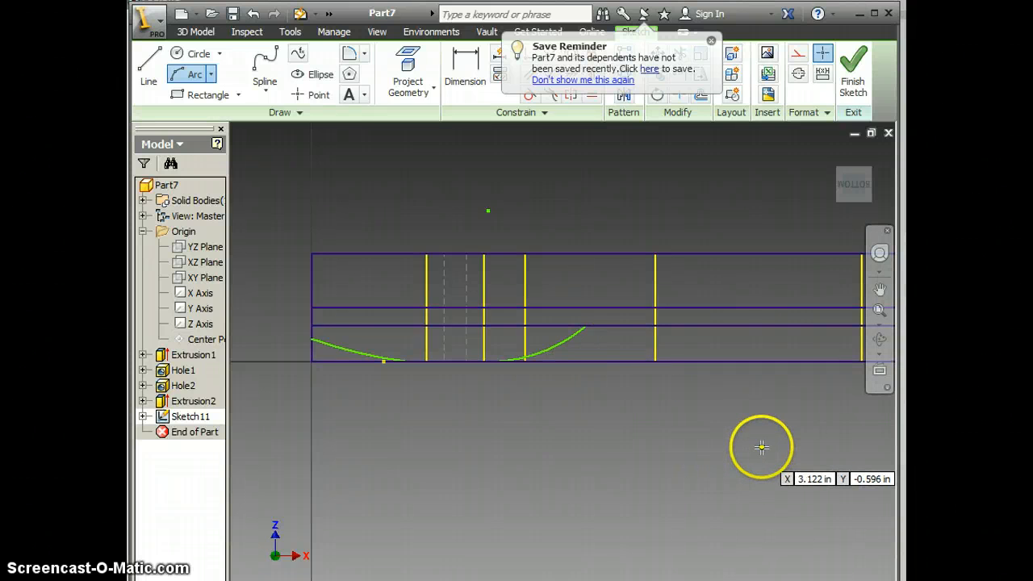
Draw a three-point arc bulging downward from the offset line to the lower edge, crossing the projected edge ahead of the rear section.
{"action": "middle_click_drag", "start_coordinate": [745, 444], "coordinate": [599, 443]}
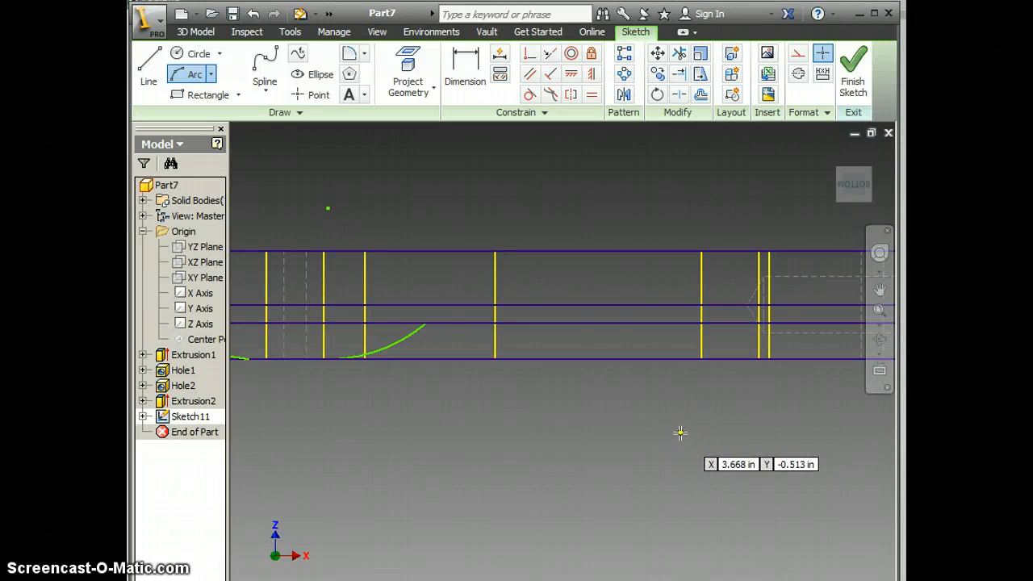
{"action": "left_click", "coordinate": [676, 325]}
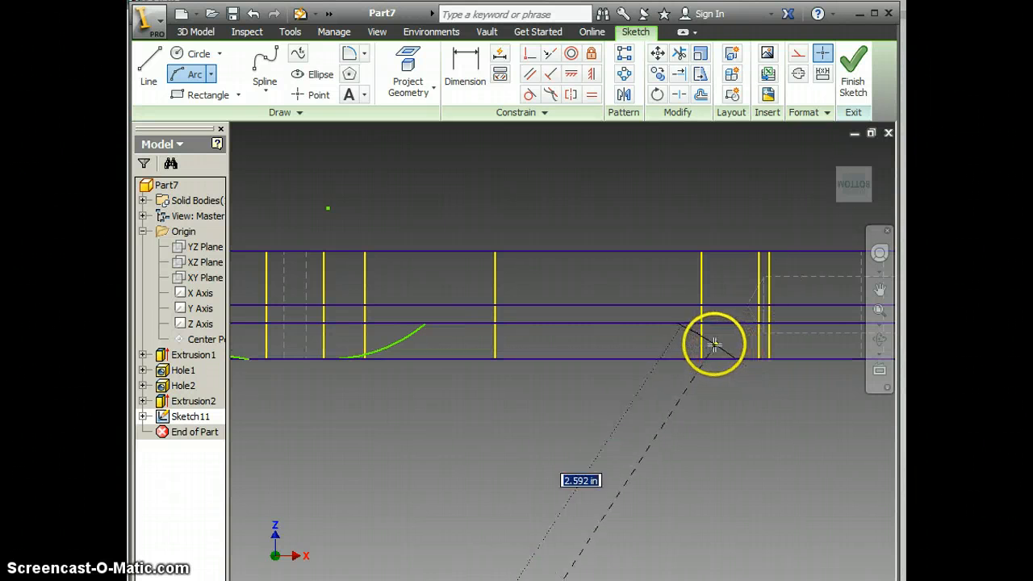
{"action": "left_click", "coordinate": [712, 345]}
{"action": "left_click", "coordinate": [710, 345]}
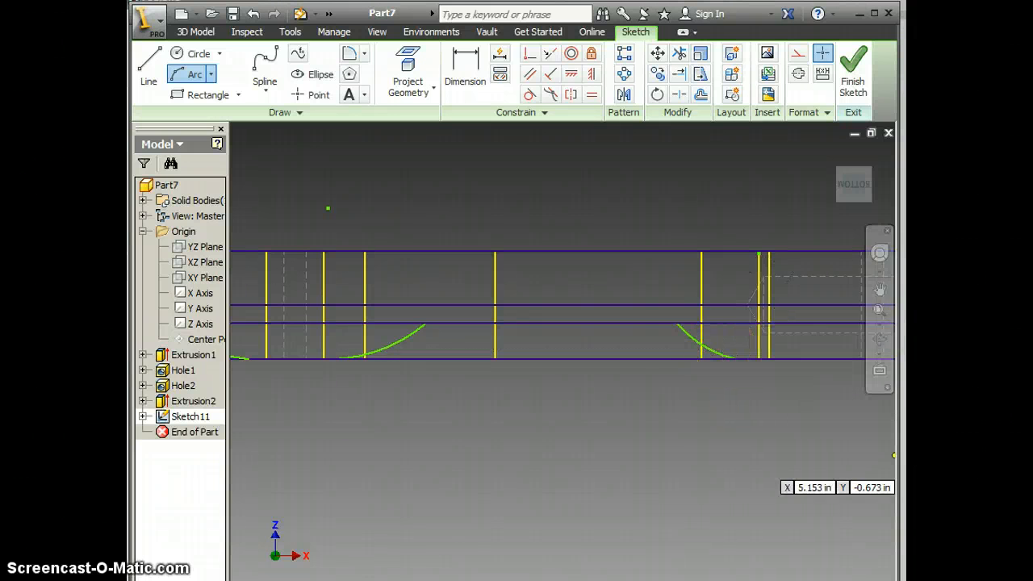
Draw a line along the rectangle's full lower edge, from the origin corner to the rear corner.
{"action": "scroll", "coordinate": [774, 465], "scroll_direction": "up", "scroll_amount": 2}
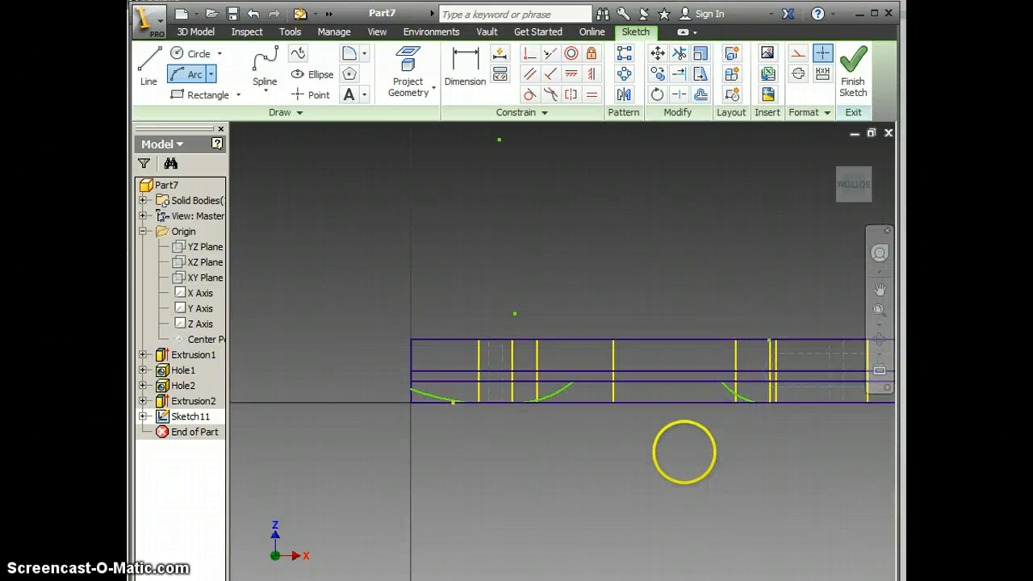
{"action": "mouse_move", "coordinate": [683, 449]}
{"action": "middle_mouse_down"}
{"action": "mouse_move", "coordinate": [671, 364]}
{"action": "mouse_move", "coordinate": [593, 368]}
{"action": "middle_mouse_up"}
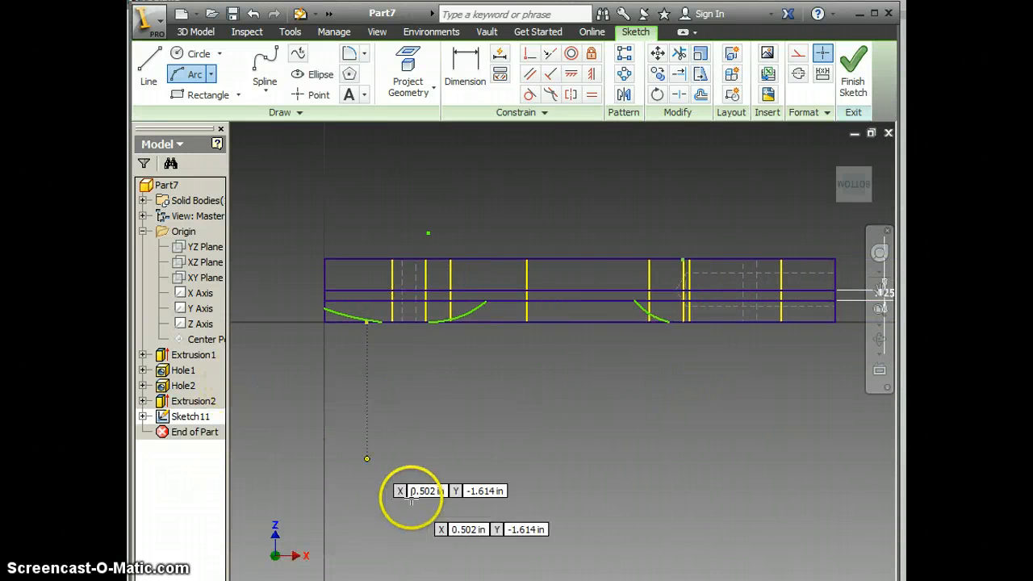
{"action": "key", "text": "l"}
{"action": "left_click", "coordinate": [325, 310]}
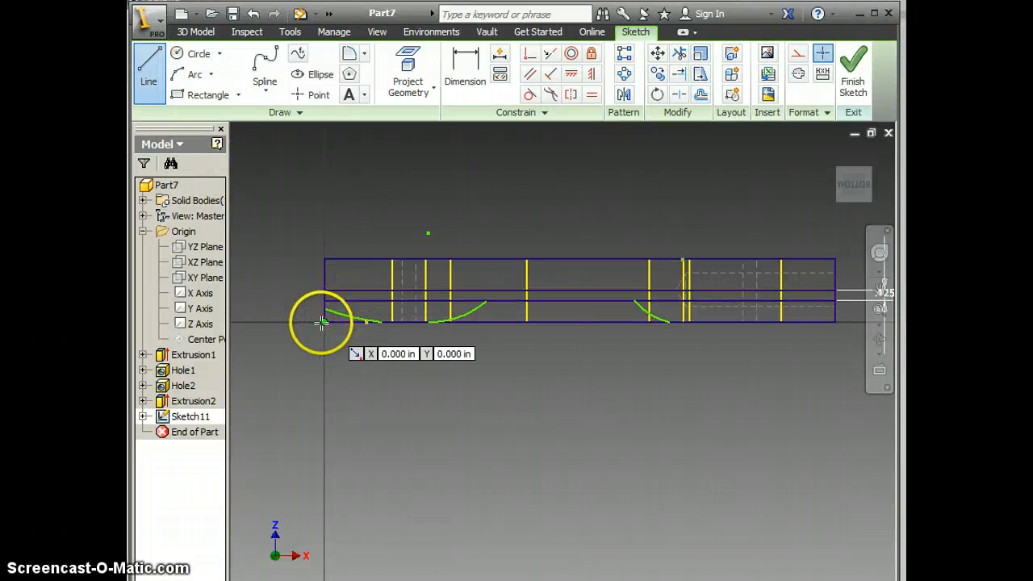
{"action": "left_click", "coordinate": [324, 322]}
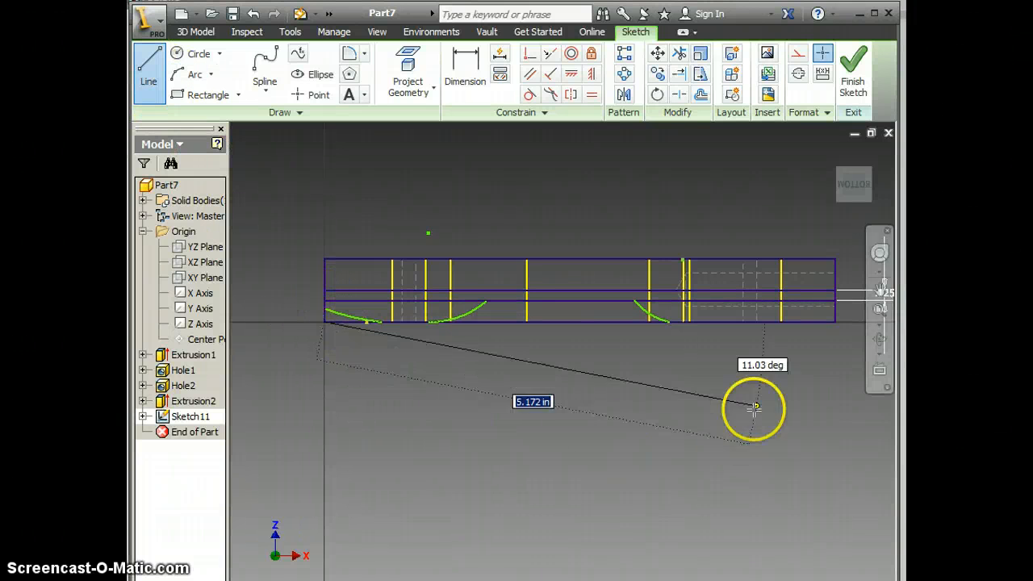
{"action": "left_click", "coordinate": [839, 322]}
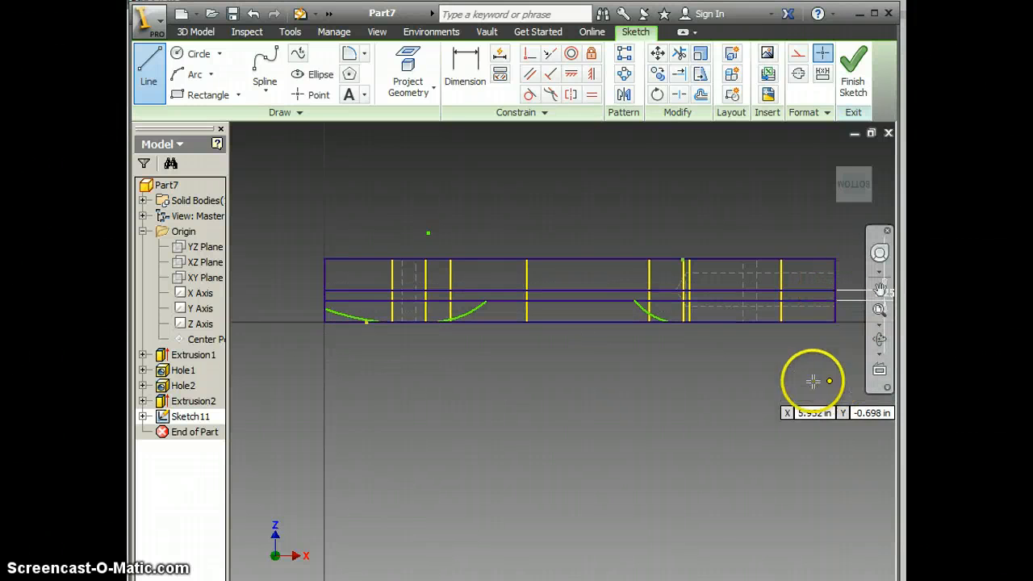
Mirror the three arcs, offset line, lower edge, both short edges and the cross edge ahead of the rear section about the centerline, and finish the sketch.
{"action": "left_click", "coordinate": [624, 95]}
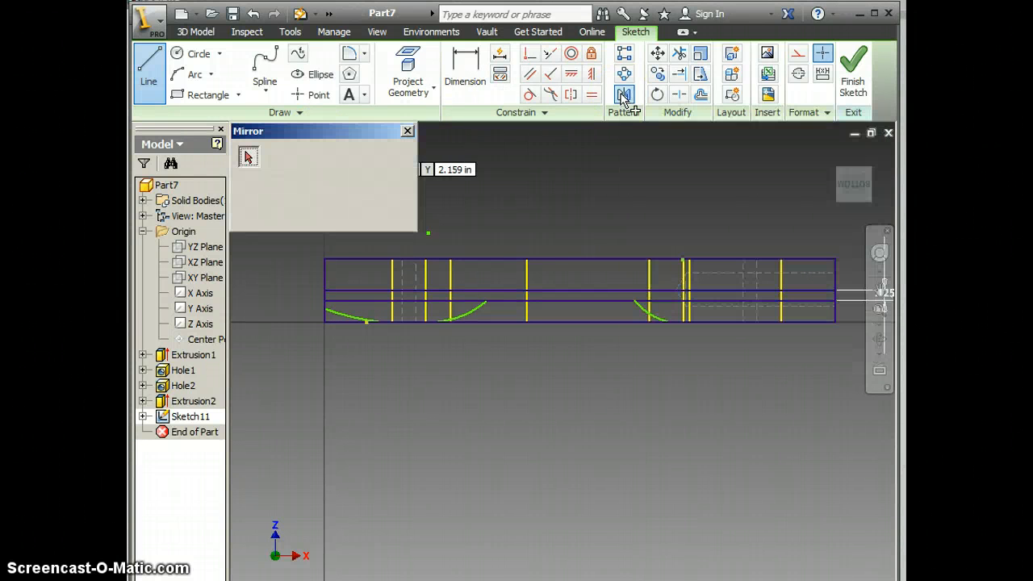
{"action": "left_click", "coordinate": [246, 157]}
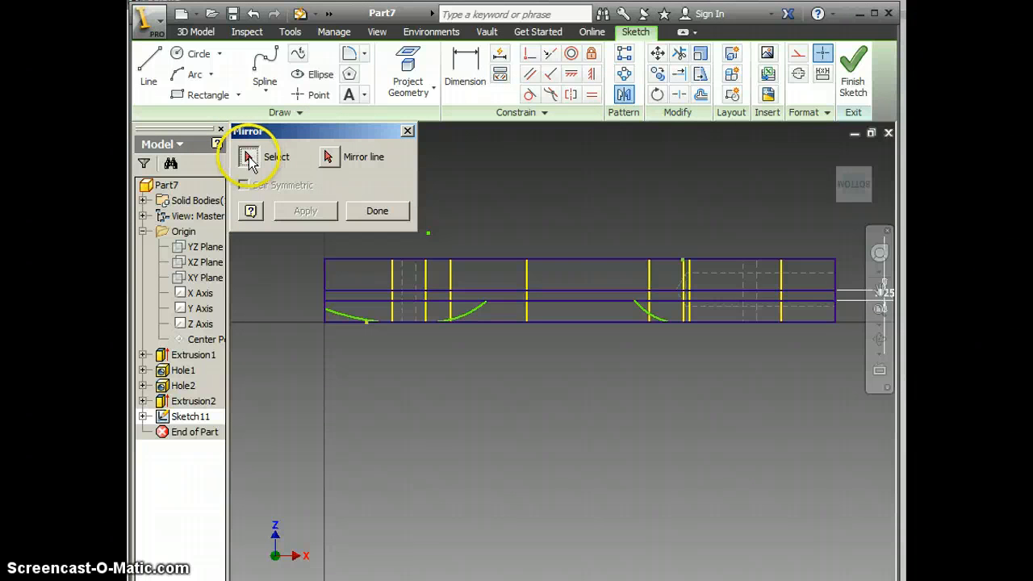
{"action": "left_click", "coordinate": [323, 313]}
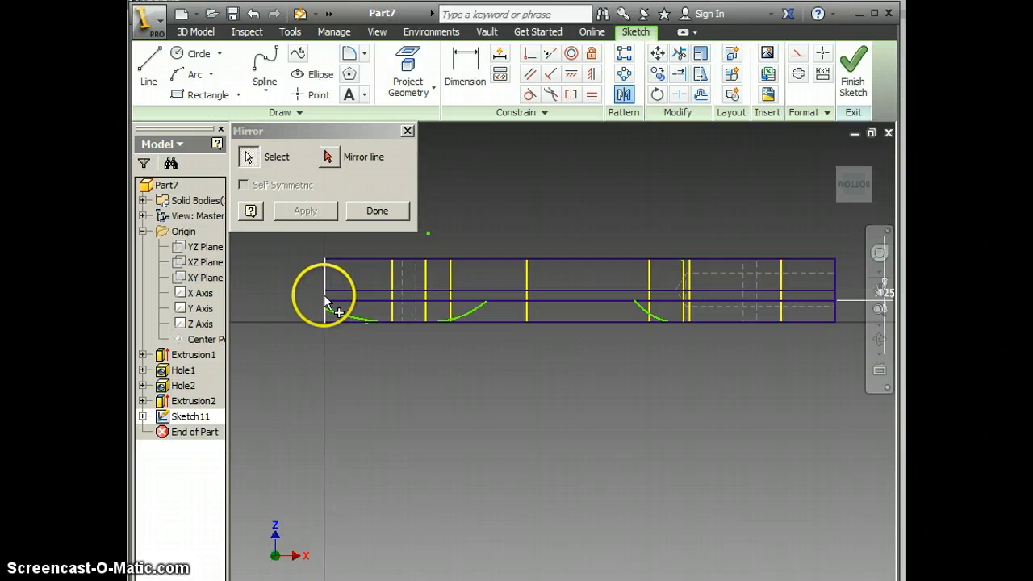
{"action": "left_click", "coordinate": [336, 298]}
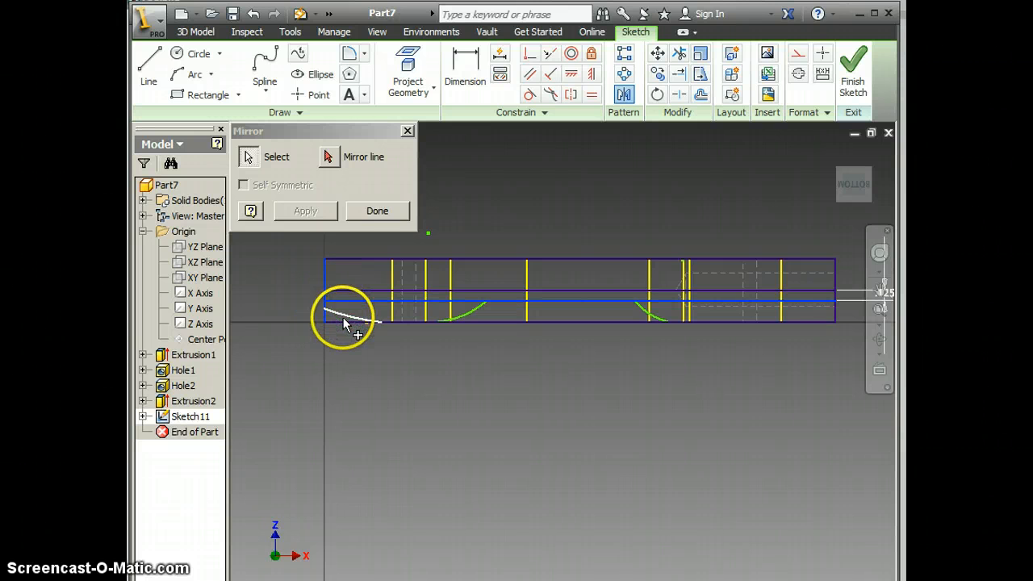
{"action": "left_click", "coordinate": [346, 316]}
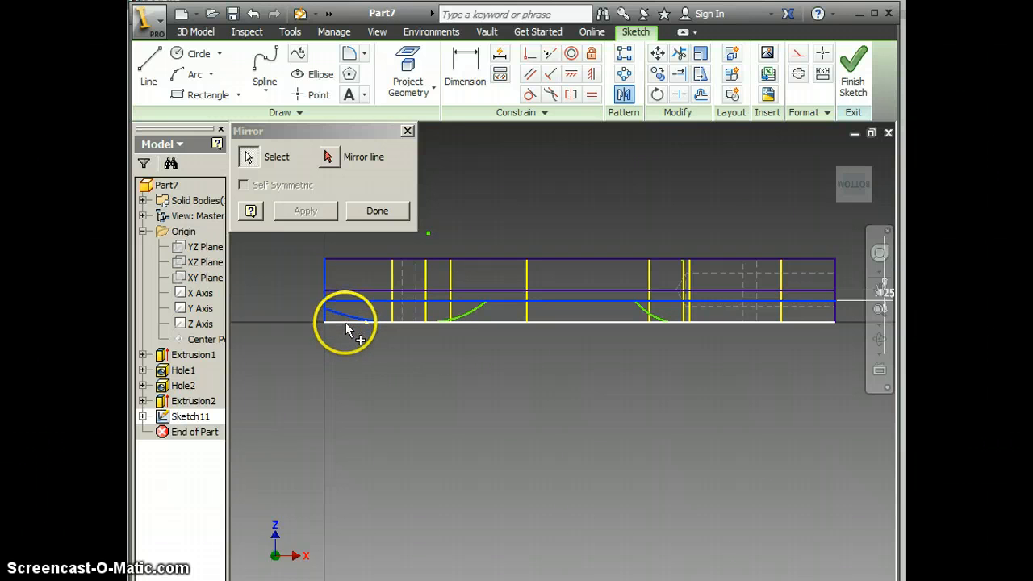
{"action": "left_click", "coordinate": [421, 323]}
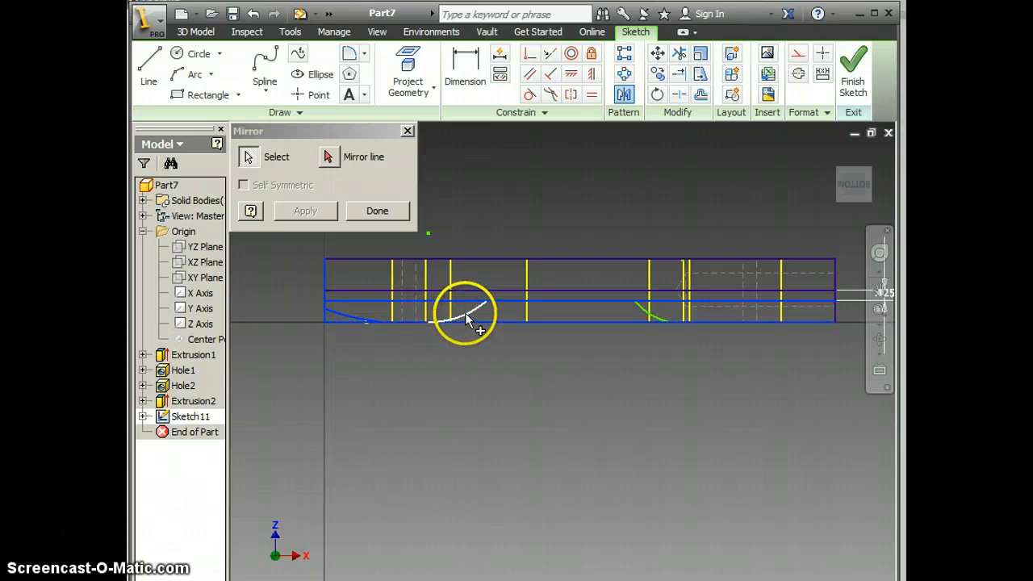
{"action": "left_click", "coordinate": [465, 312]}
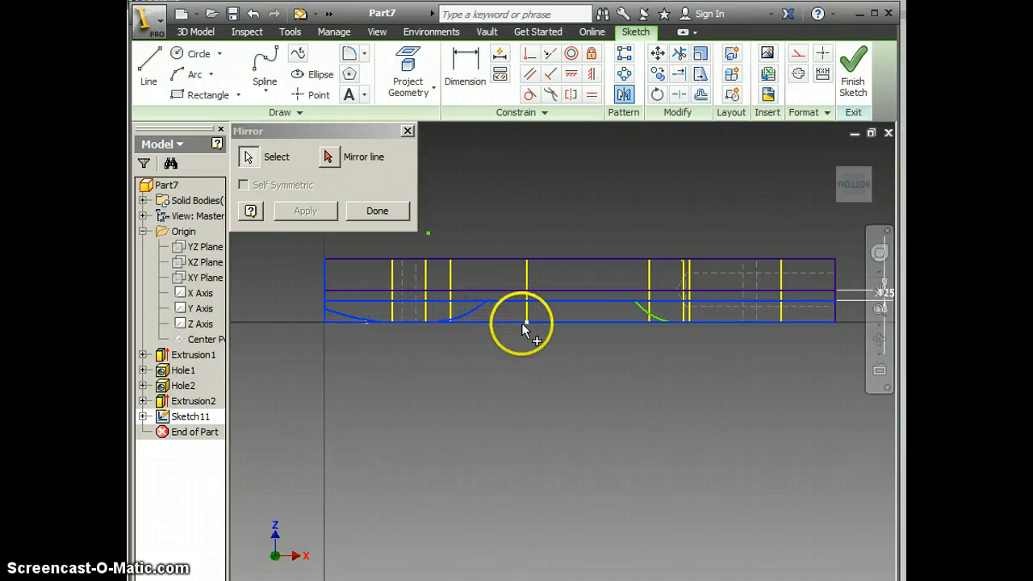
{"action": "left_click", "coordinate": [645, 311]}
{"action": "left_click", "coordinate": [650, 307]}
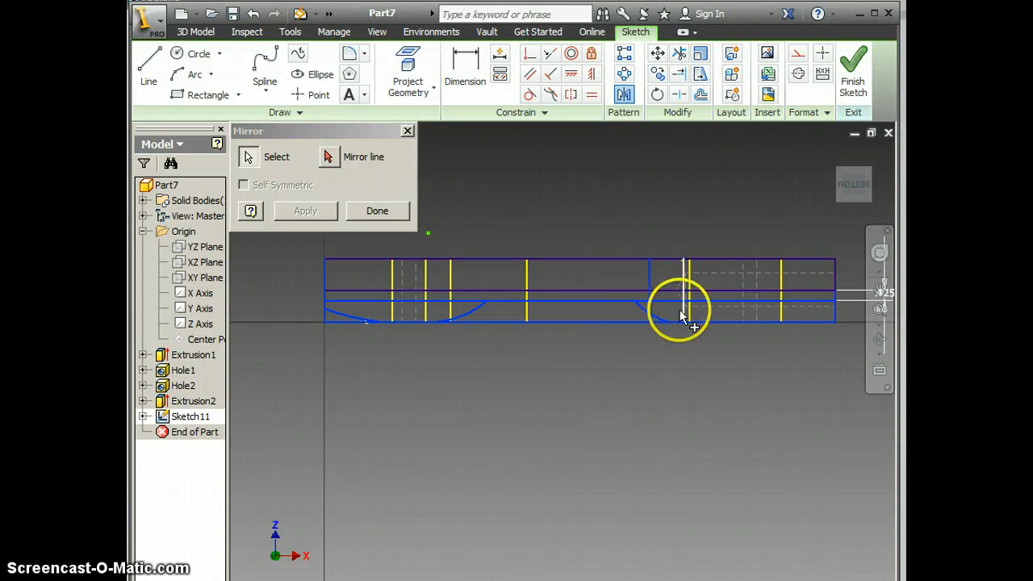
{"action": "left_click", "coordinate": [328, 157]}
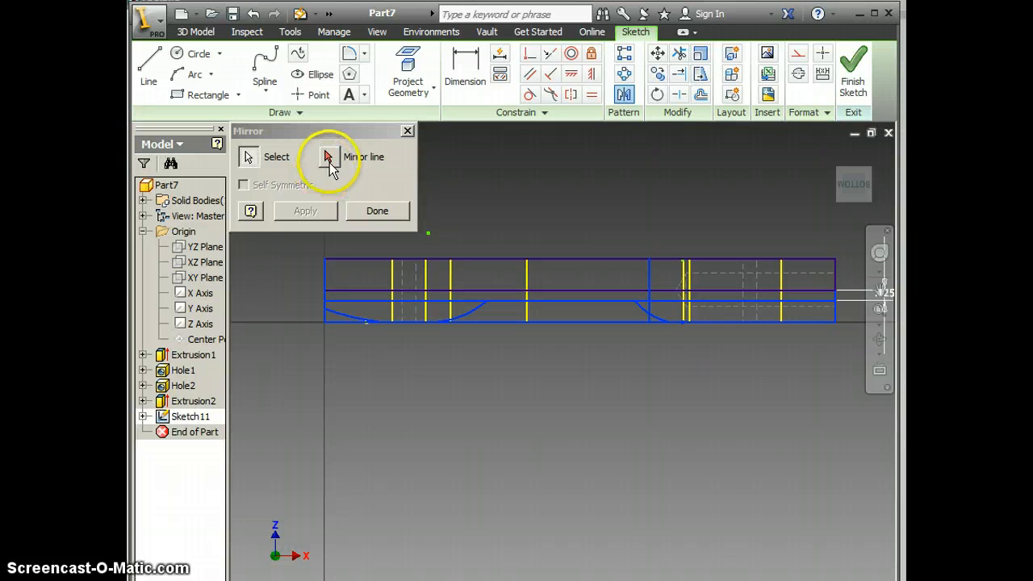
{"action": "left_click", "coordinate": [328, 158]}
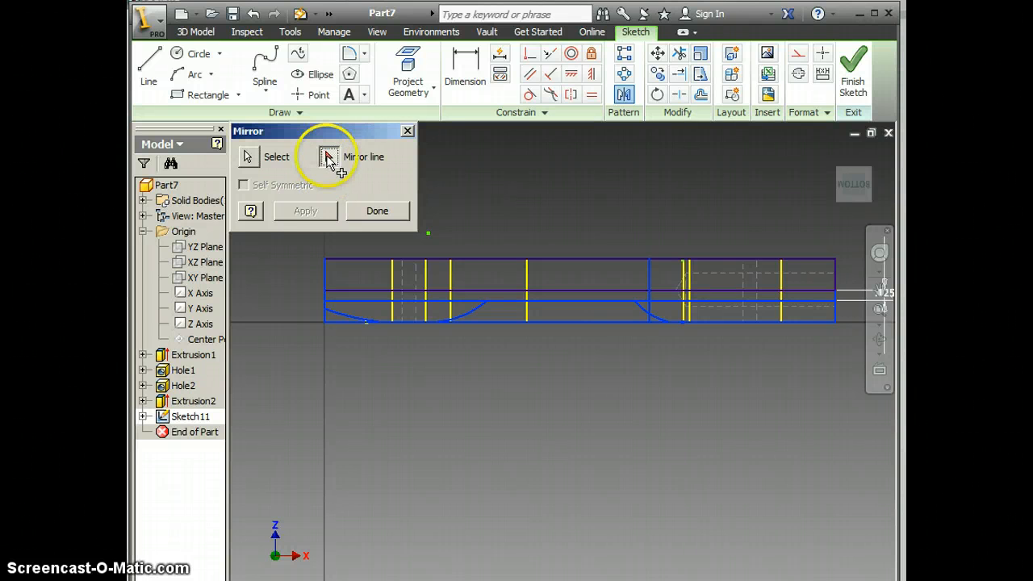
{"action": "left_click", "coordinate": [574, 290]}
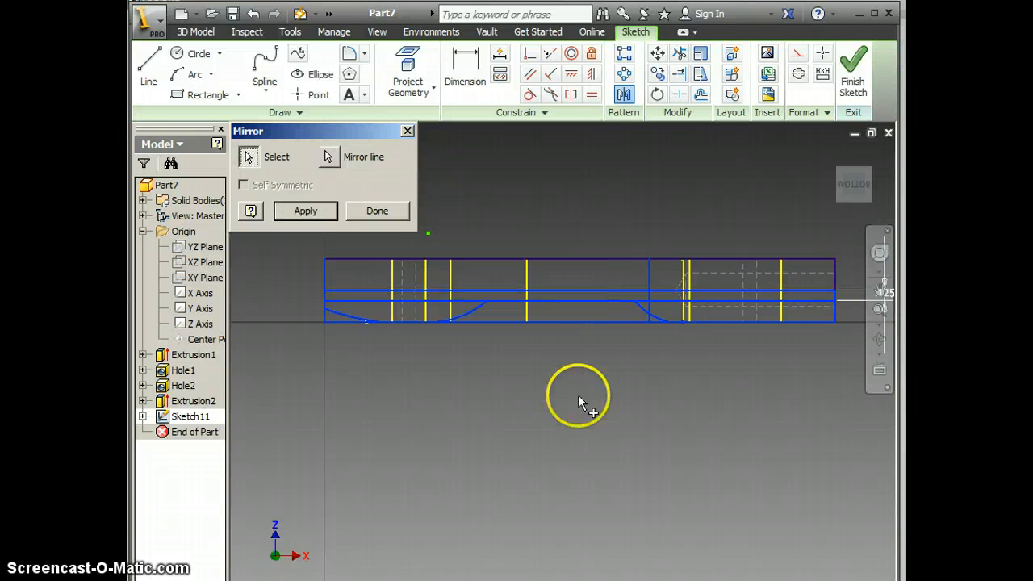
{"action": "left_click", "coordinate": [298, 213]}
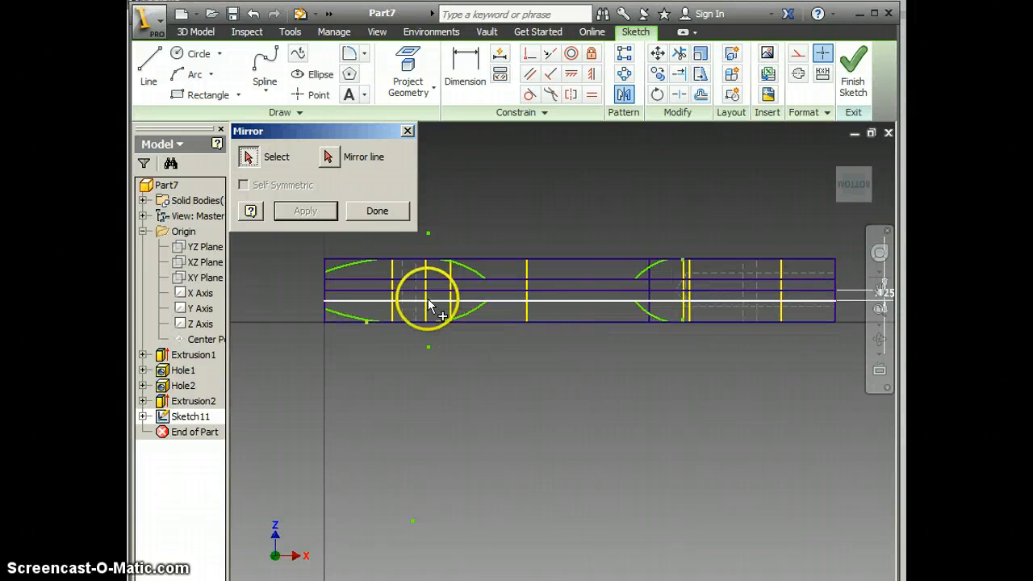
{"action": "left_click", "coordinate": [384, 214]}
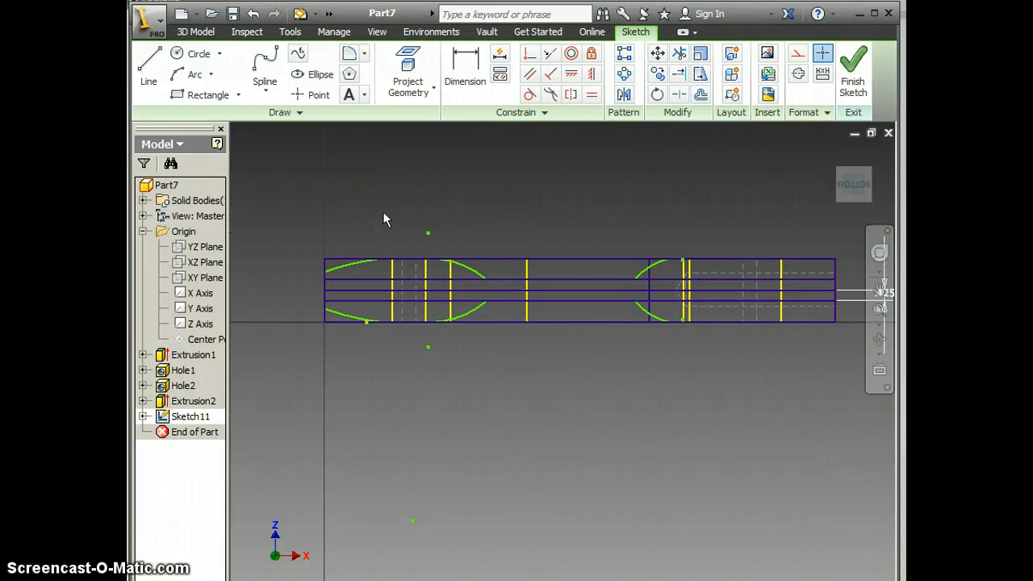
{"action": "left_click", "coordinate": [857, 73]}
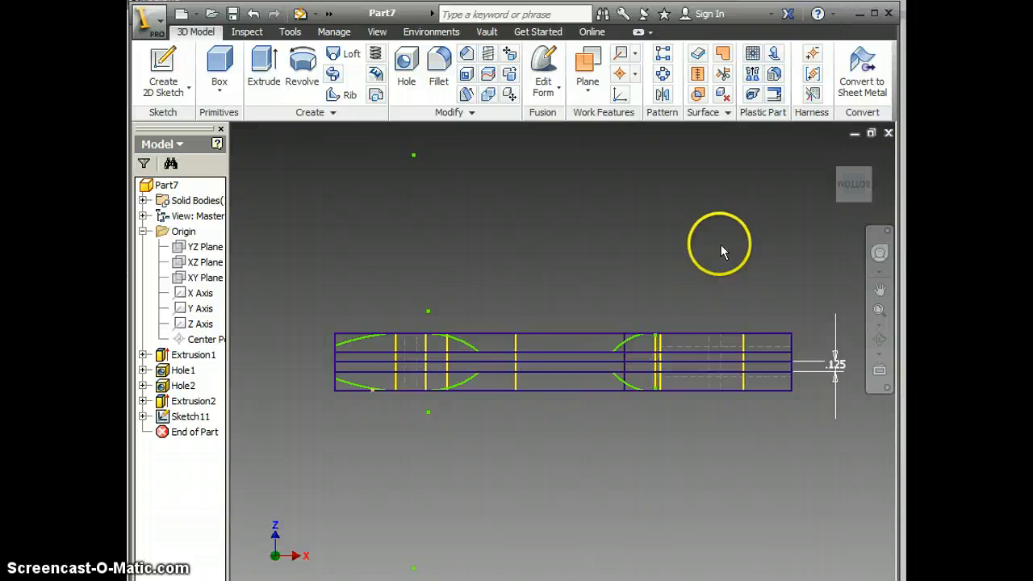